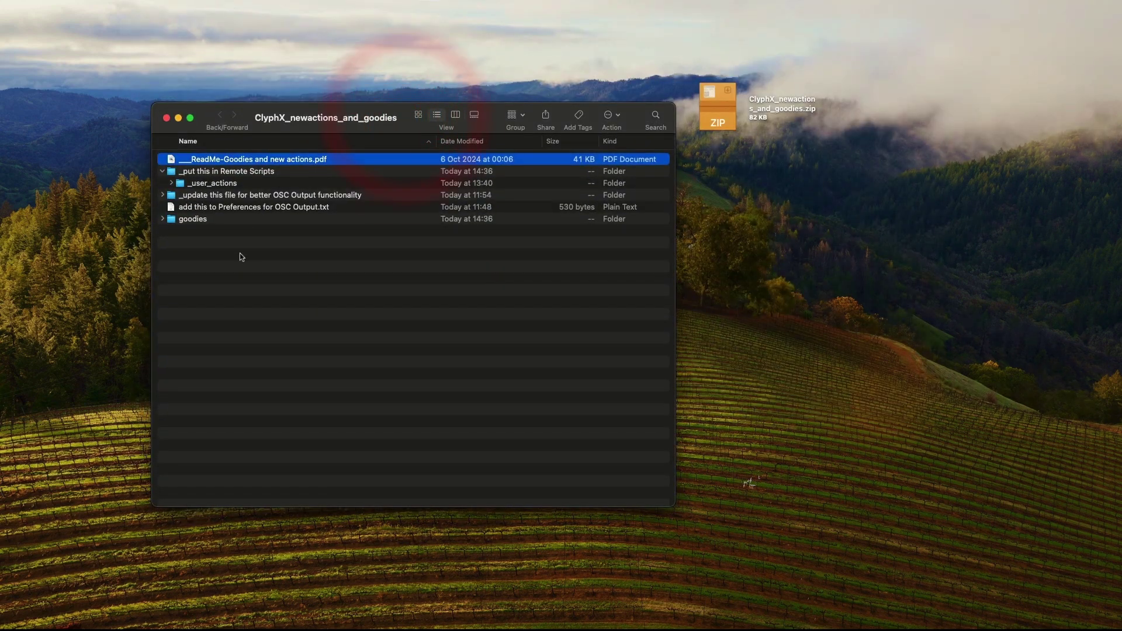
# Expand and select the _user_actions folder in the ClyphX_newactions_and_goodies window.
pyautogui.click(172, 184)
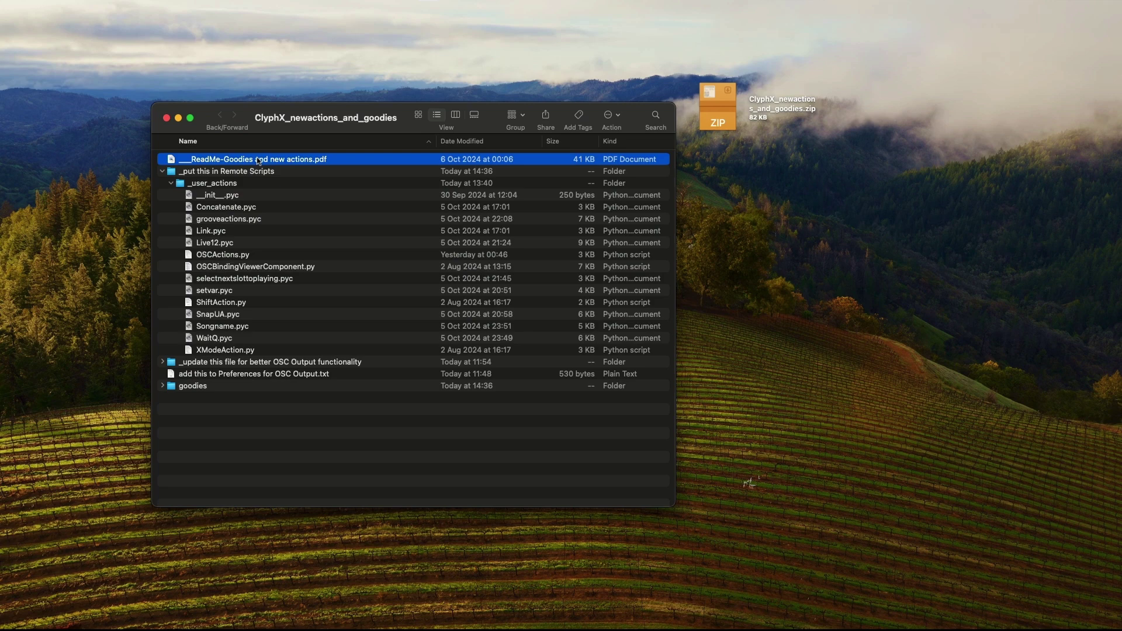
pyautogui.click(228, 185)
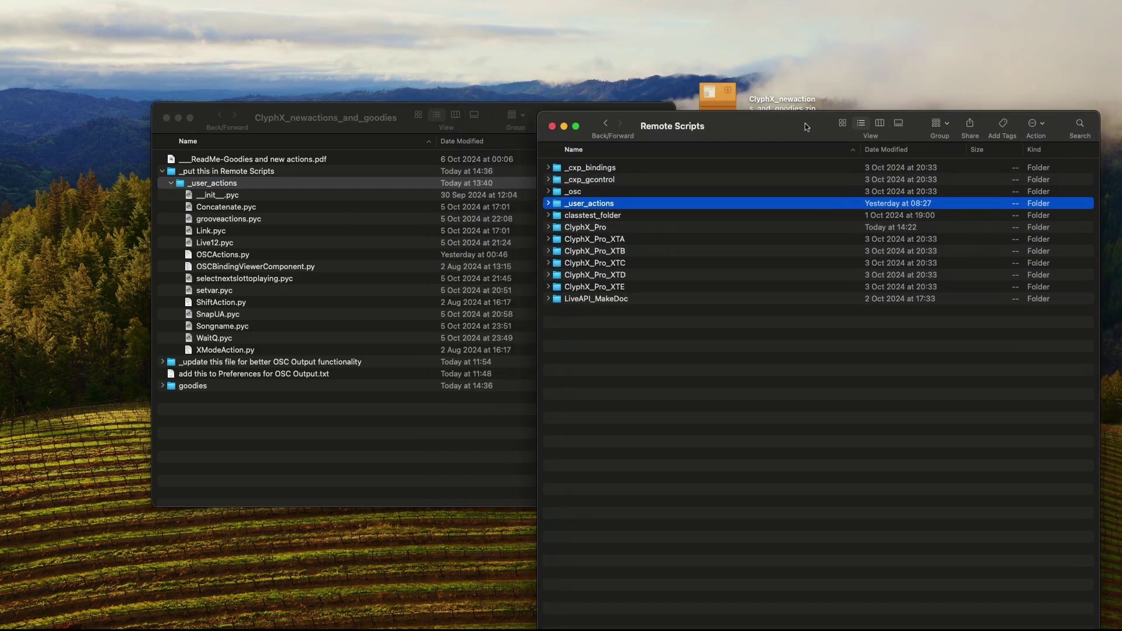
# Open Remote Scripts in a second Finder window, arrange both windows, and select ClyphX_Pro.
pyautogui.click(806, 120)
pyautogui.click(516, 125)
pyautogui.moveTo(483, 124); pyautogui.dragTo(351, 78)
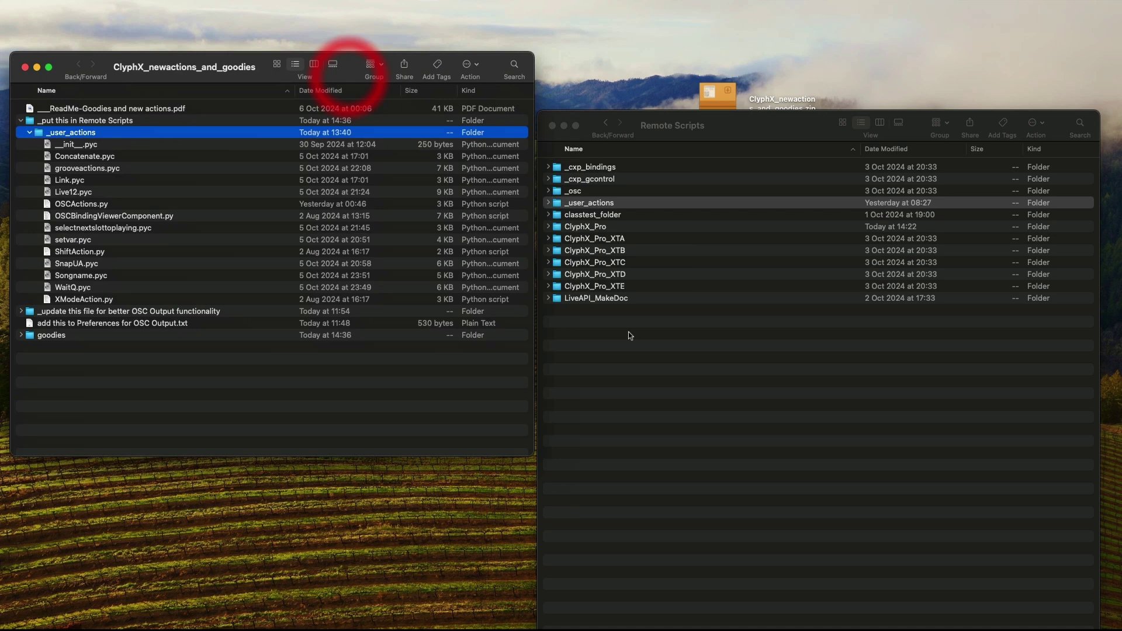
pyautogui.click(640, 370)
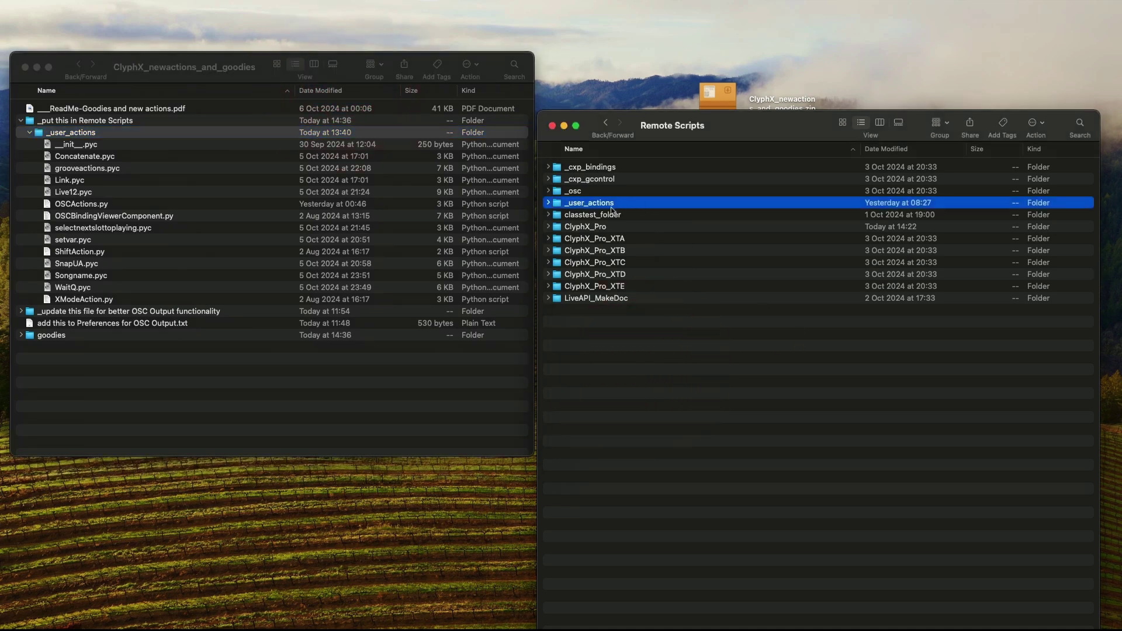
pyautogui.moveTo(733, 127); pyautogui.dragTo(733, 108)
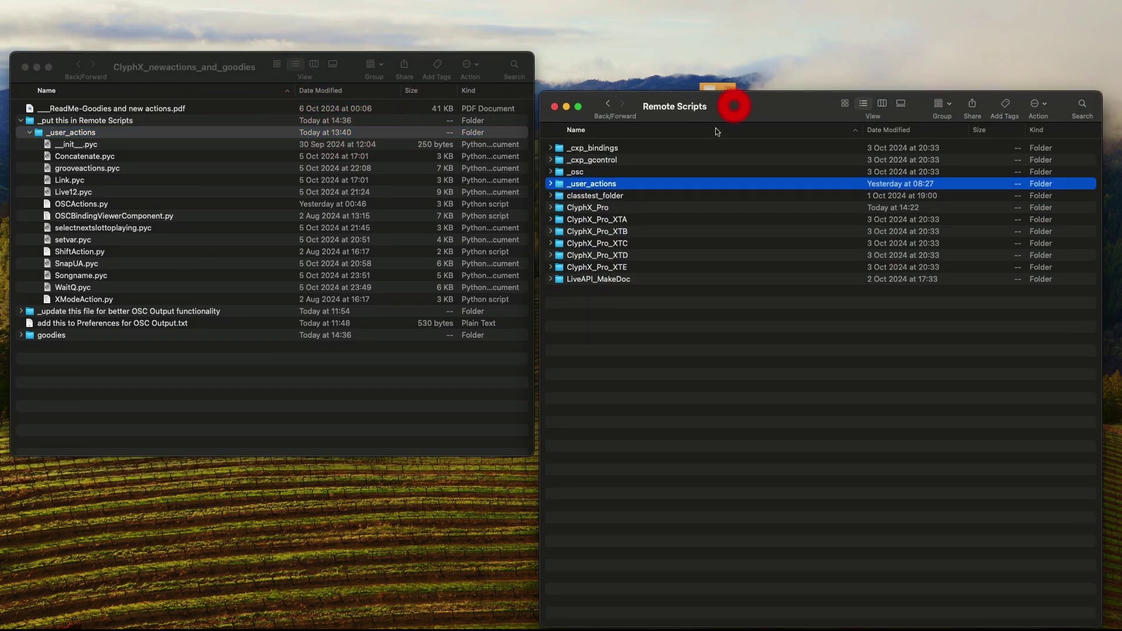
pyautogui.click(610, 208)
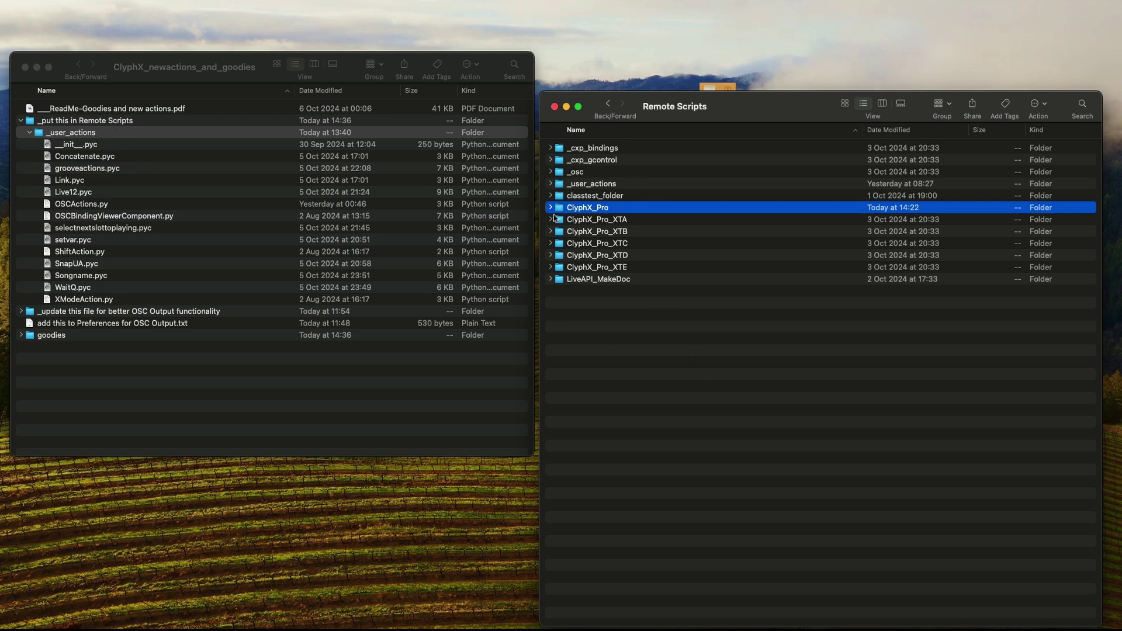
# Select the action files Concatenate.pyc through XModeAction.py, then move the pack window off-screen.
pyautogui.click(80, 158)
pyautogui.click(80, 157)
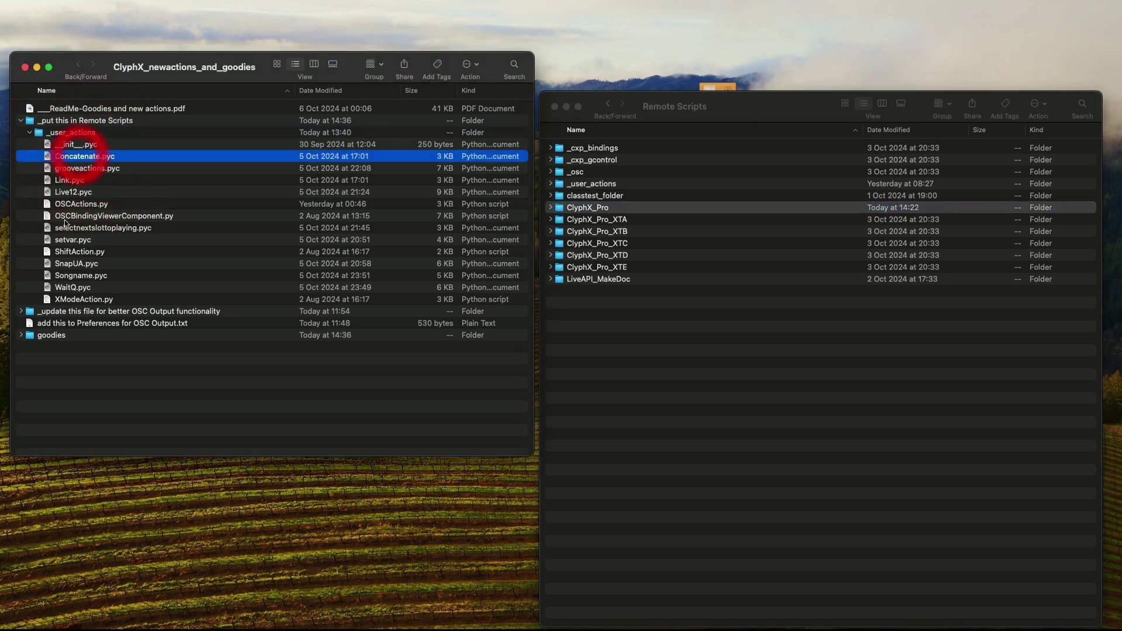
pyautogui.keyDown('shift'); pyautogui.click(82, 300); pyautogui.keyUp('shift')
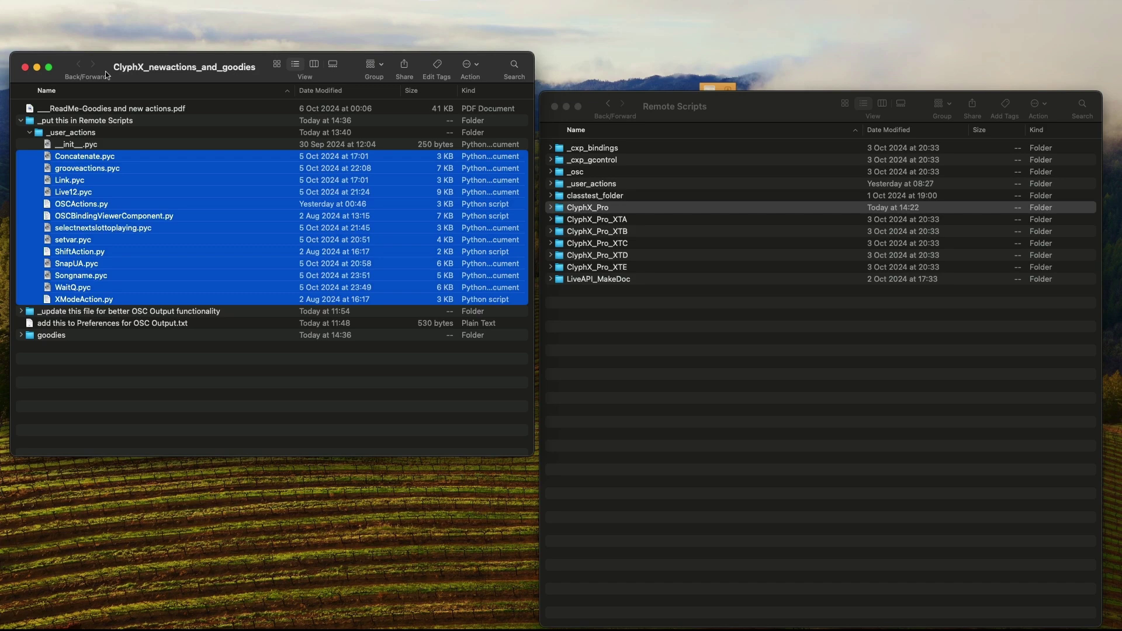
pyautogui.moveTo(267, 77); pyautogui.dragTo(1121, 0)
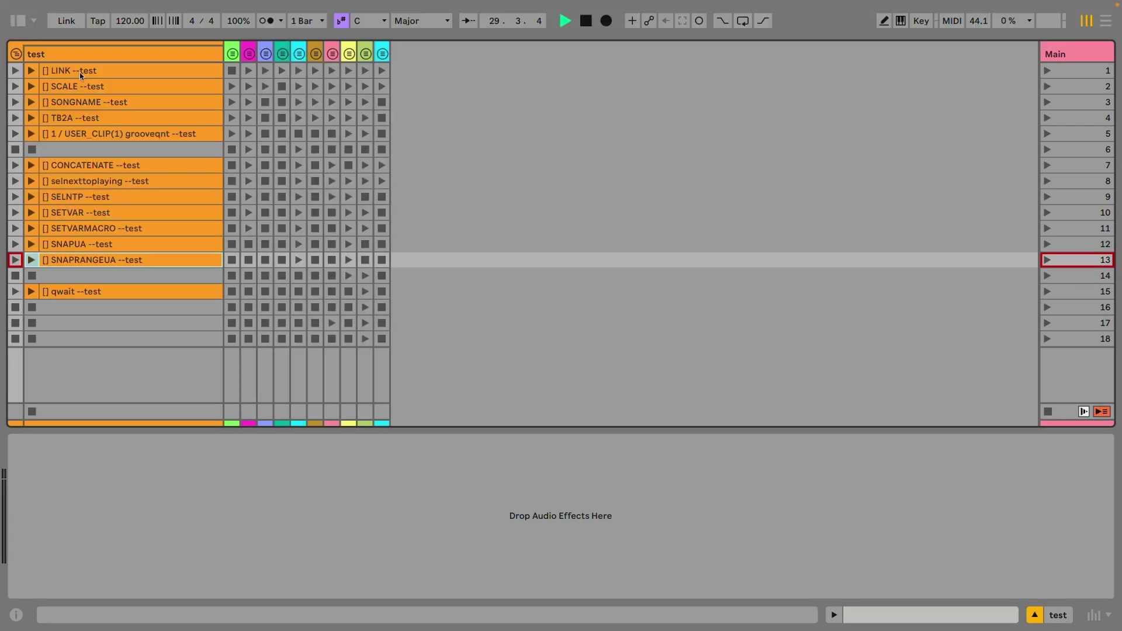
# Fire the LINK, SCALE, SONGNAME, TB2A, USER_CLIP grooveqnt, CONCATENATE and selnexttoplaying test clips.
pyautogui.click(32, 73)
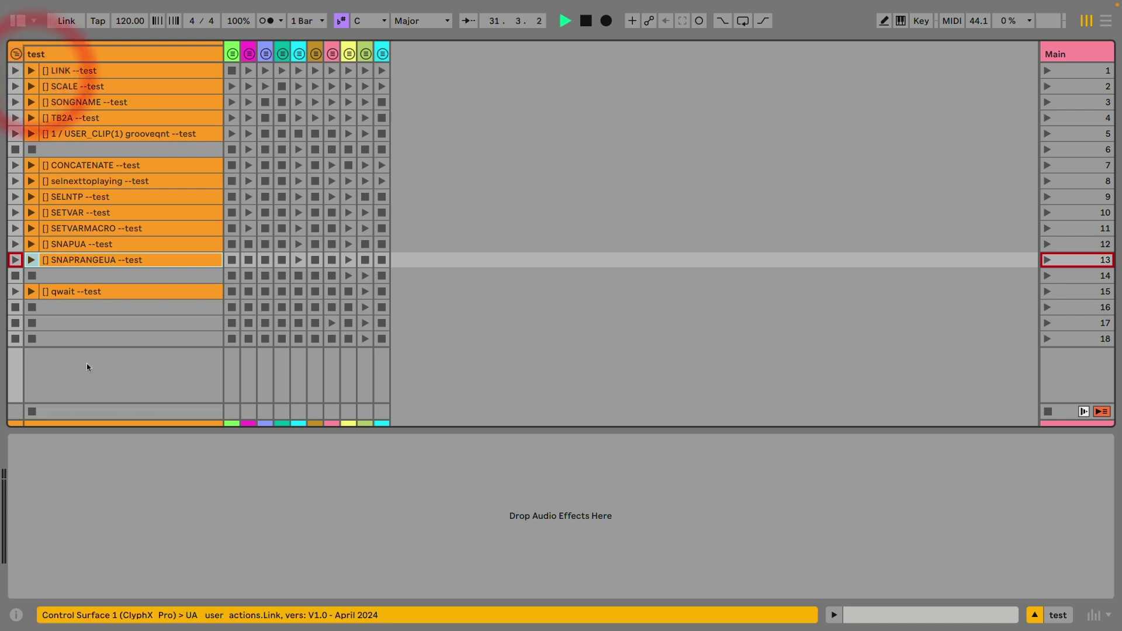
pyautogui.click(33, 89)
pyautogui.click(31, 101)
pyautogui.click(31, 118)
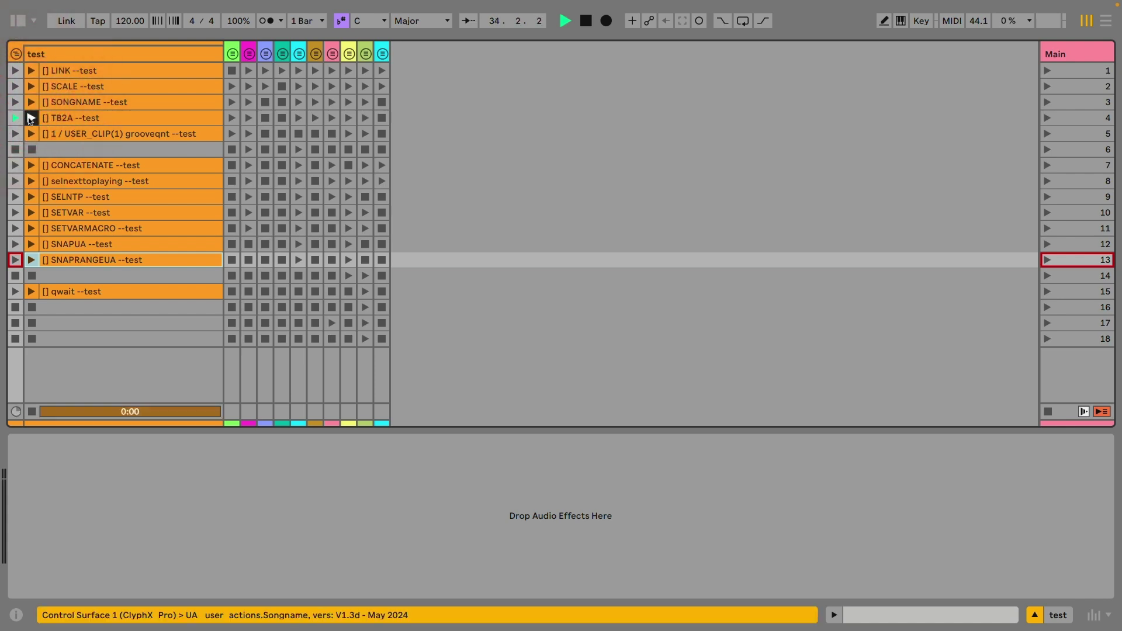
pyautogui.click(31, 133)
pyautogui.click(31, 165)
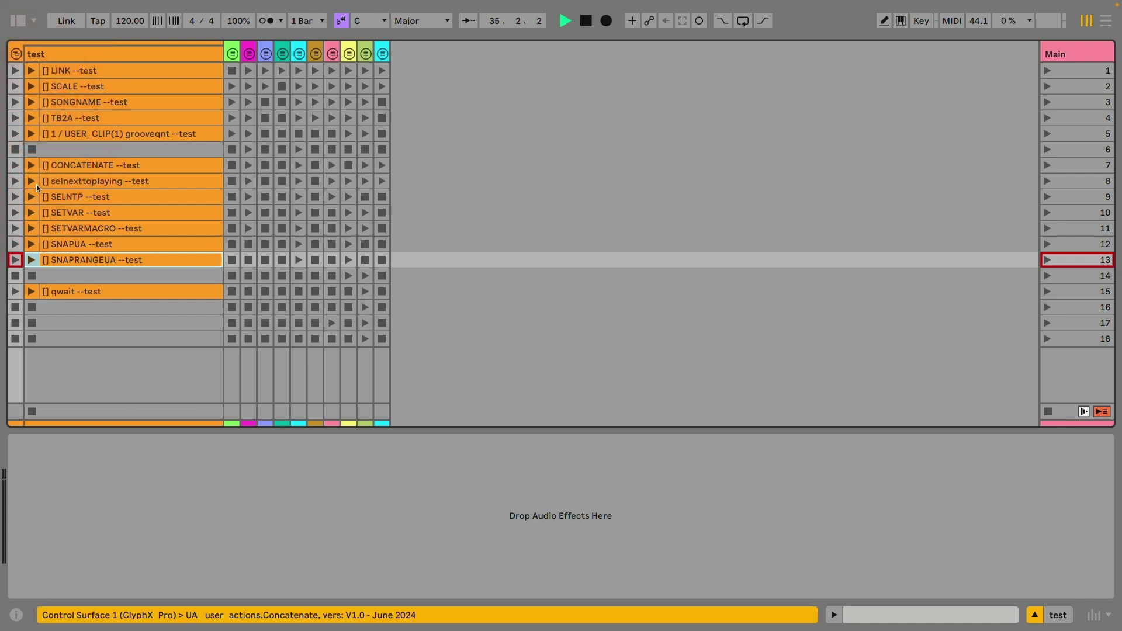
pyautogui.click(32, 181)
# Fire the SELNTP, SETVAR, SETVARMACRO, SNAPUA and qwait clips, then fold test and unfold LINK.
pyautogui.click(32, 197)
pyautogui.click(32, 212)
pyautogui.click(32, 228)
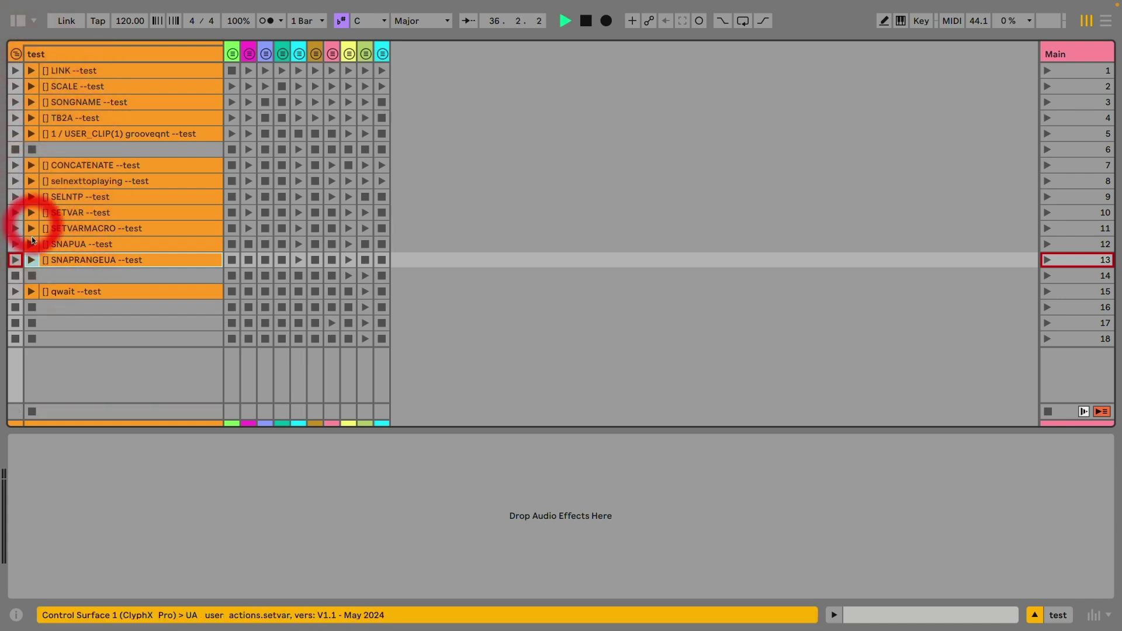
pyautogui.click(31, 243)
pyautogui.click(31, 291)
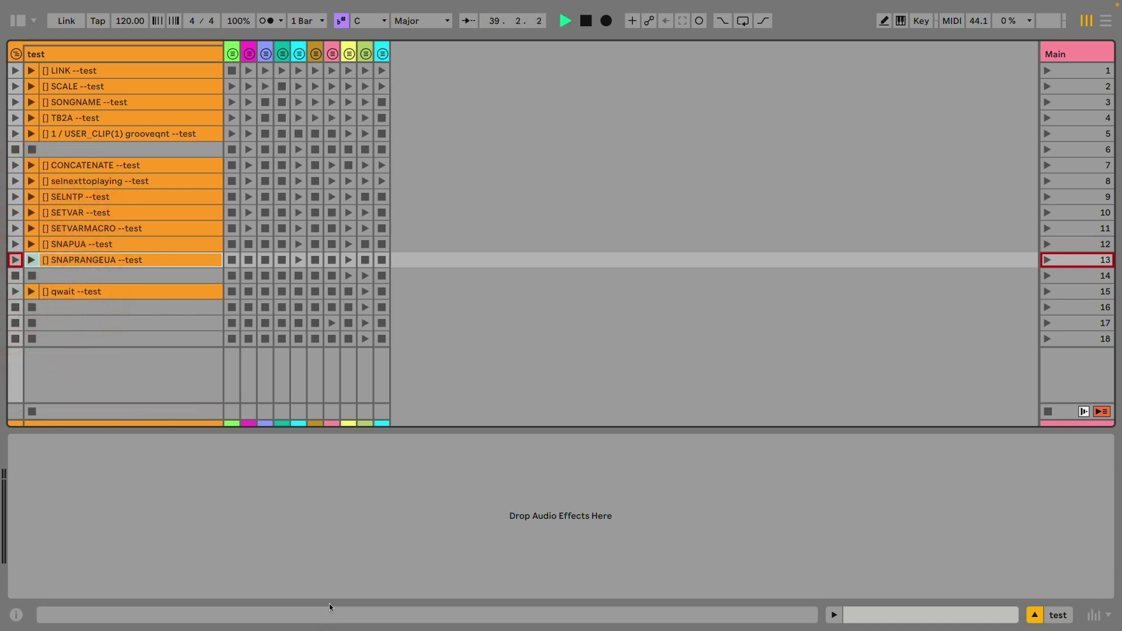
pyautogui.doubleClick(28, 53)
pyautogui.doubleClick(32, 50)
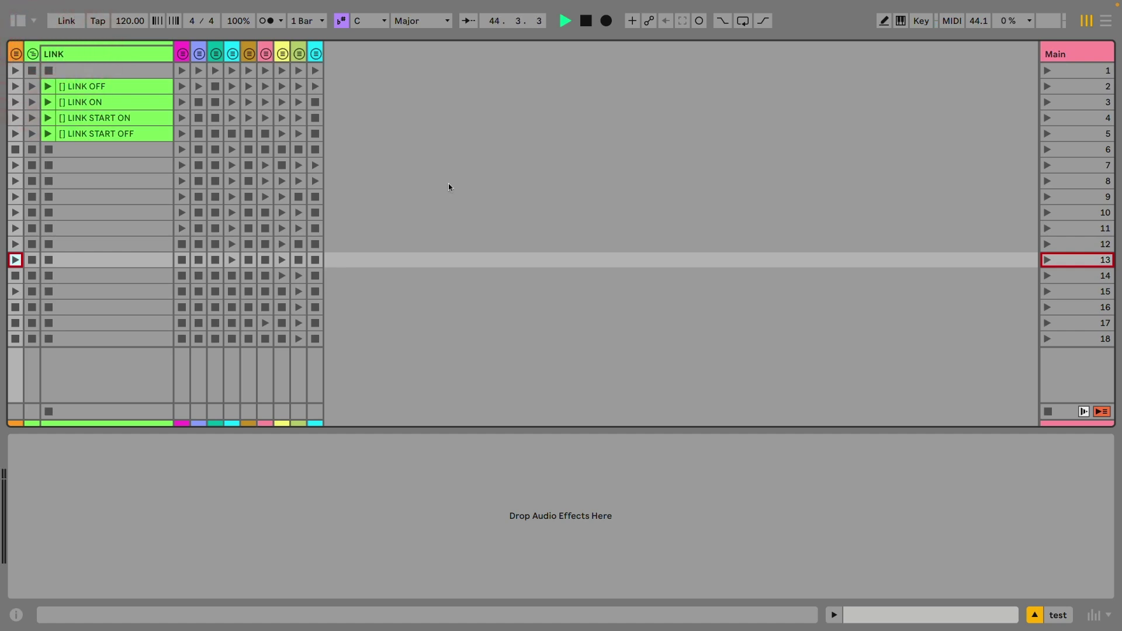
# Fire LINK OFF, LINK ON, LINK START ON, then LINK OFF again, and switch to the scale track.
pyautogui.click(48, 86)
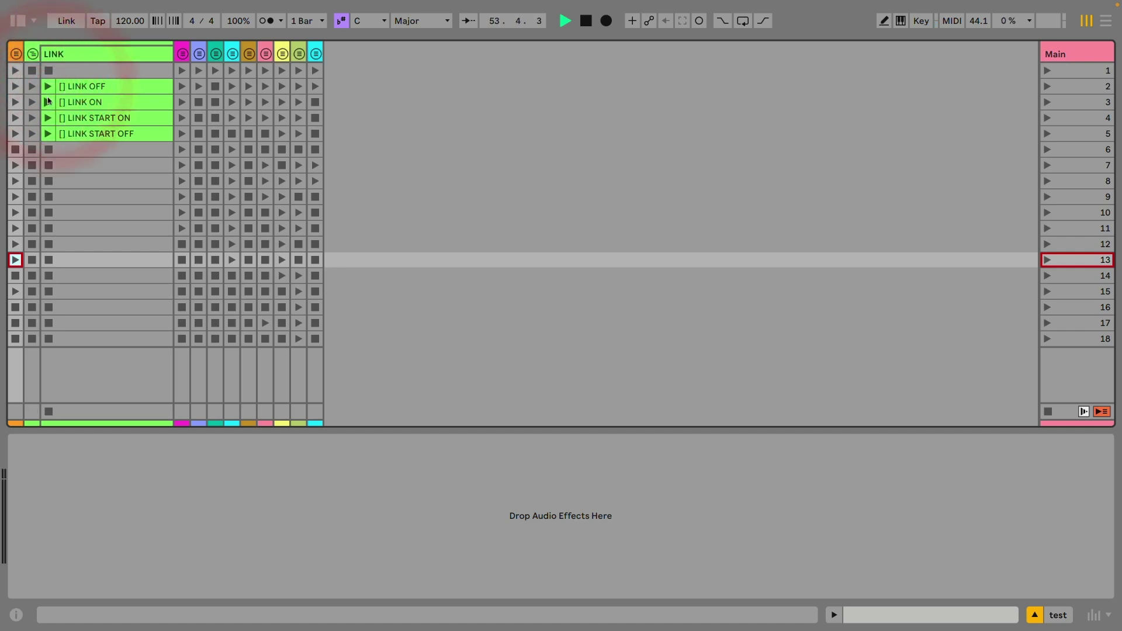
pyautogui.click(48, 102)
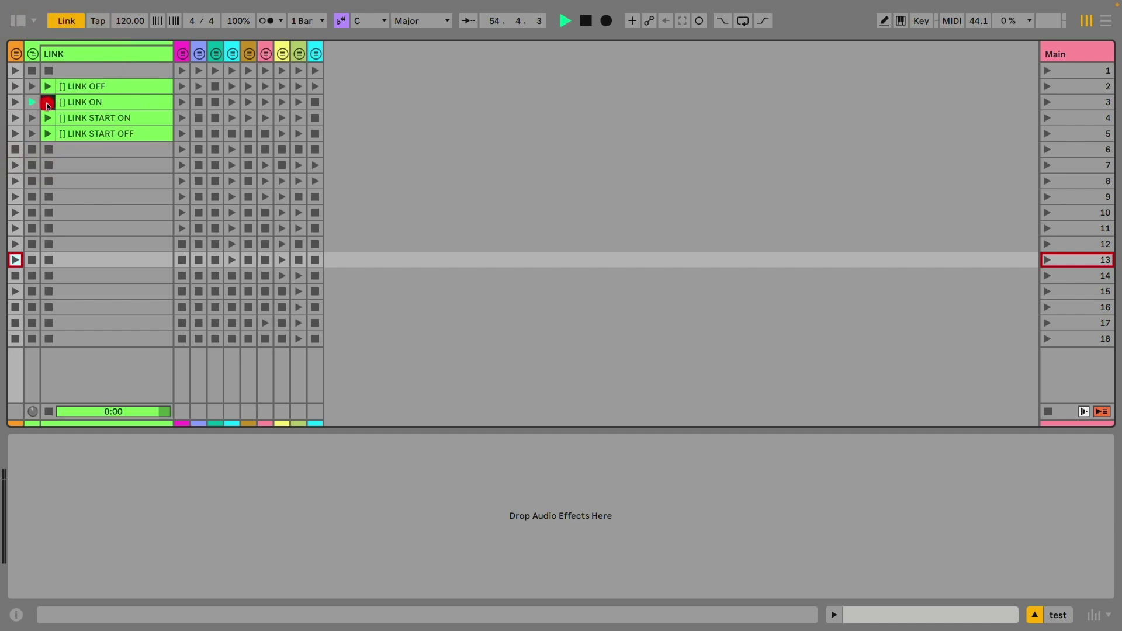
pyautogui.click(48, 118)
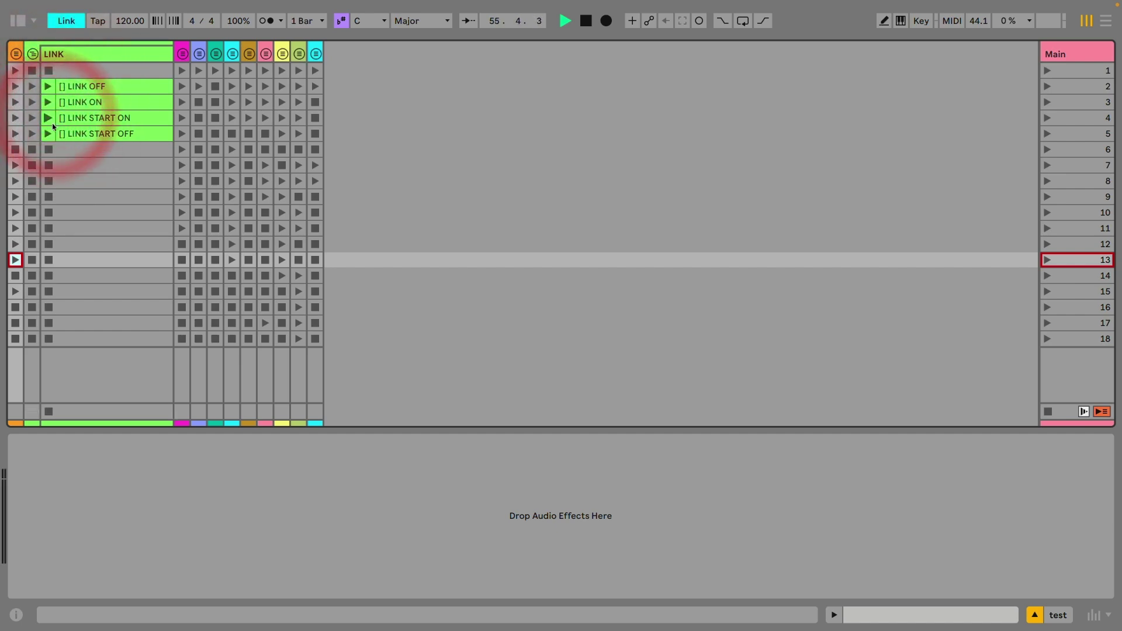
pyautogui.click(48, 86)
pyautogui.click(51, 51)
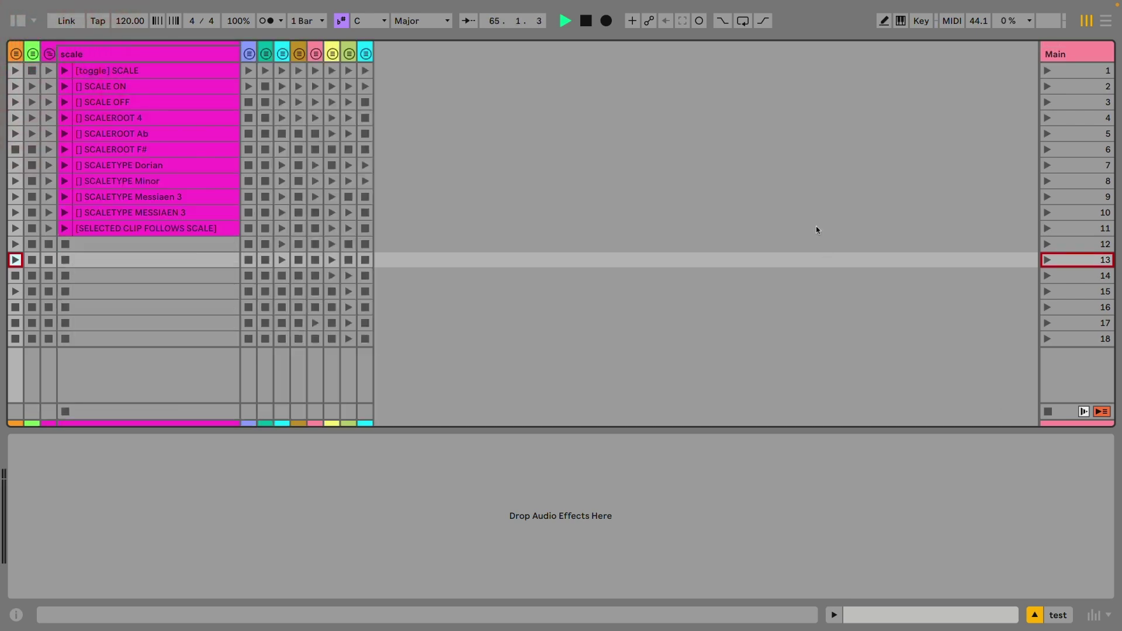
# Toggle the scale with SCALE ON/OFF clips and set roots via SCALEROOT 4, Ab and F#.
pyautogui.click(344, 23)
pyautogui.click(380, 21)
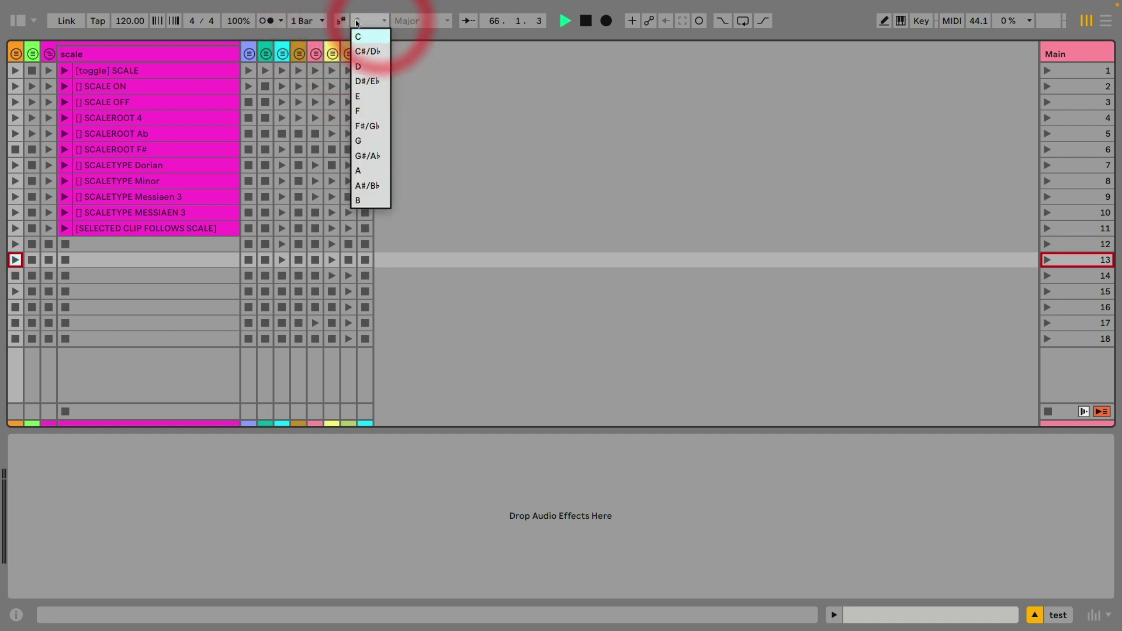
pyautogui.click(448, 110)
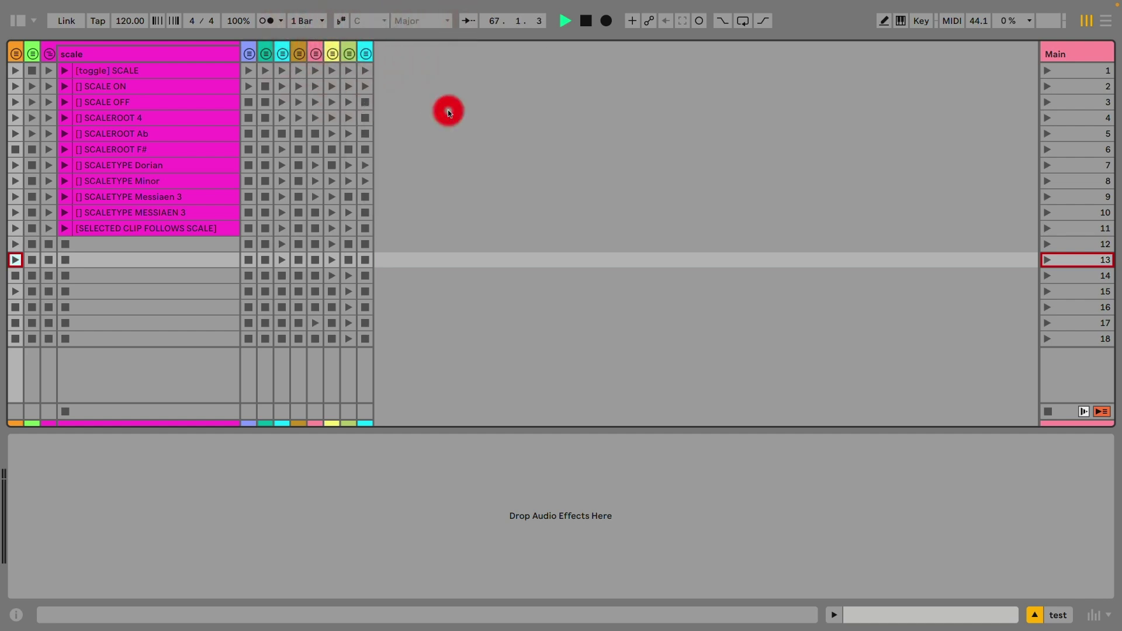
pyautogui.click(53, 69)
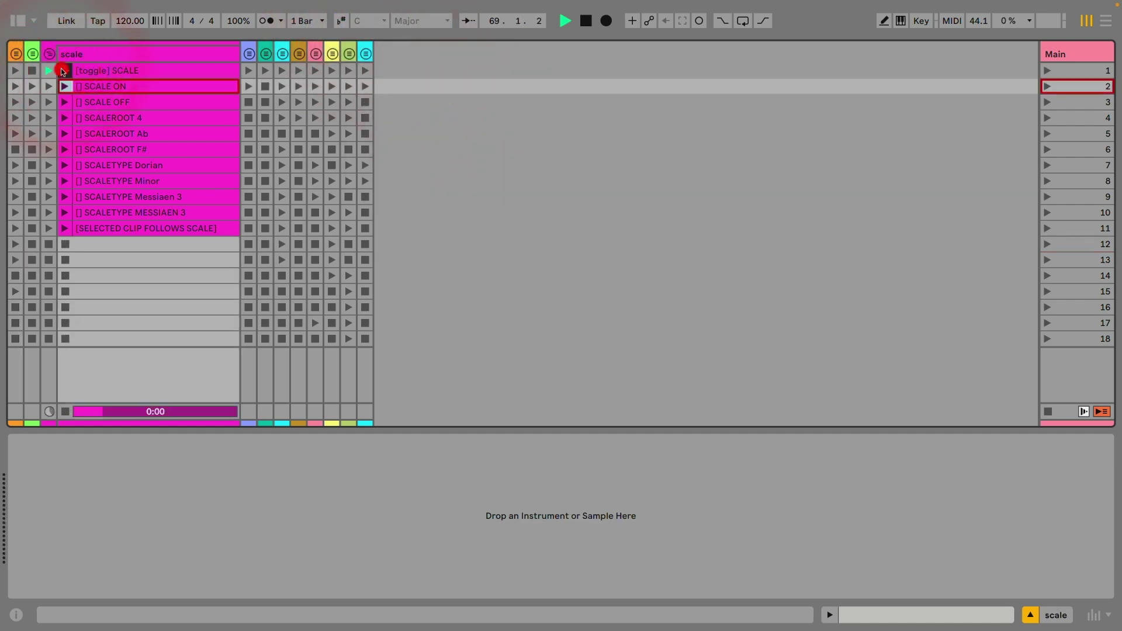
pyautogui.click(64, 103)
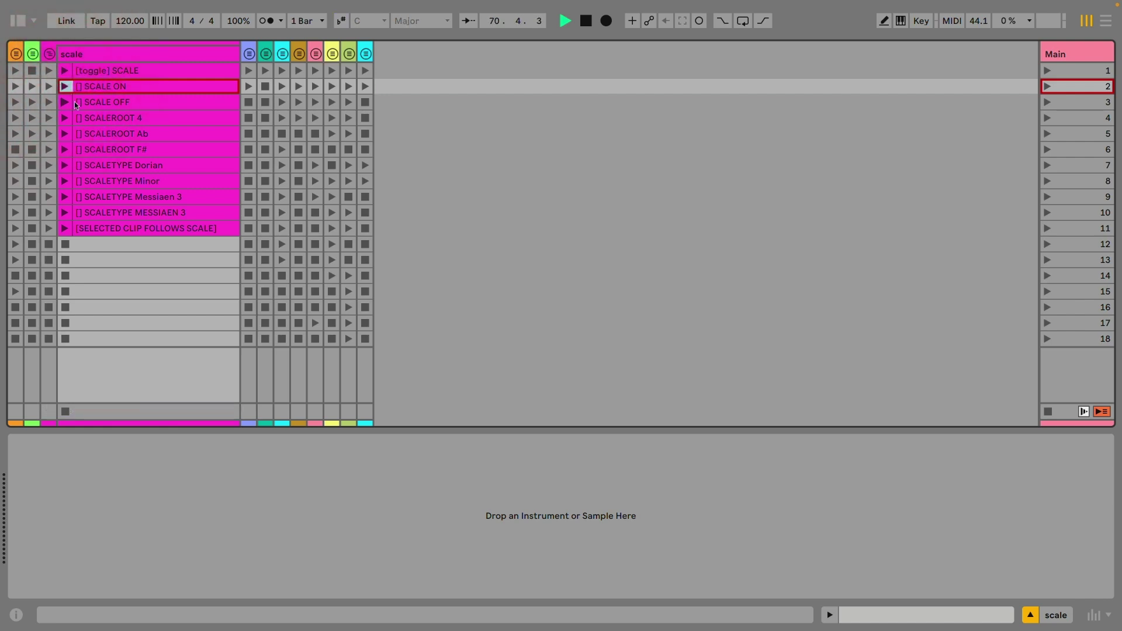
pyautogui.click(146, 118)
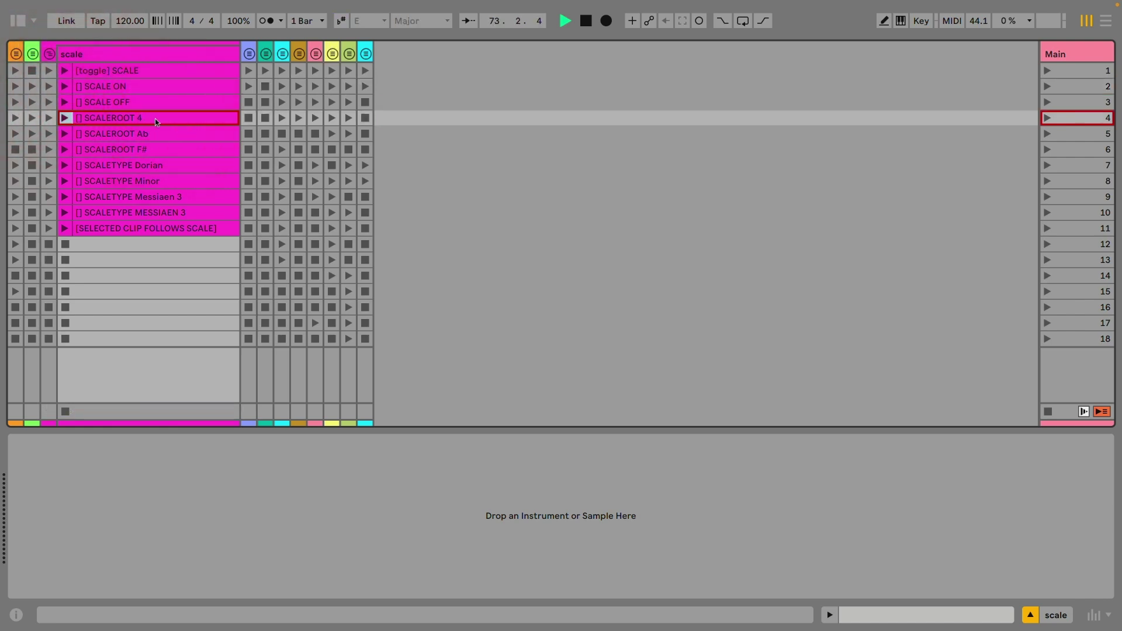
pyautogui.click(65, 133)
pyautogui.click(65, 149)
# Check the scale-type list, then fire SCALETYPE Dorian and Minor, showing the Minor clip's details.
pyautogui.click(432, 20)
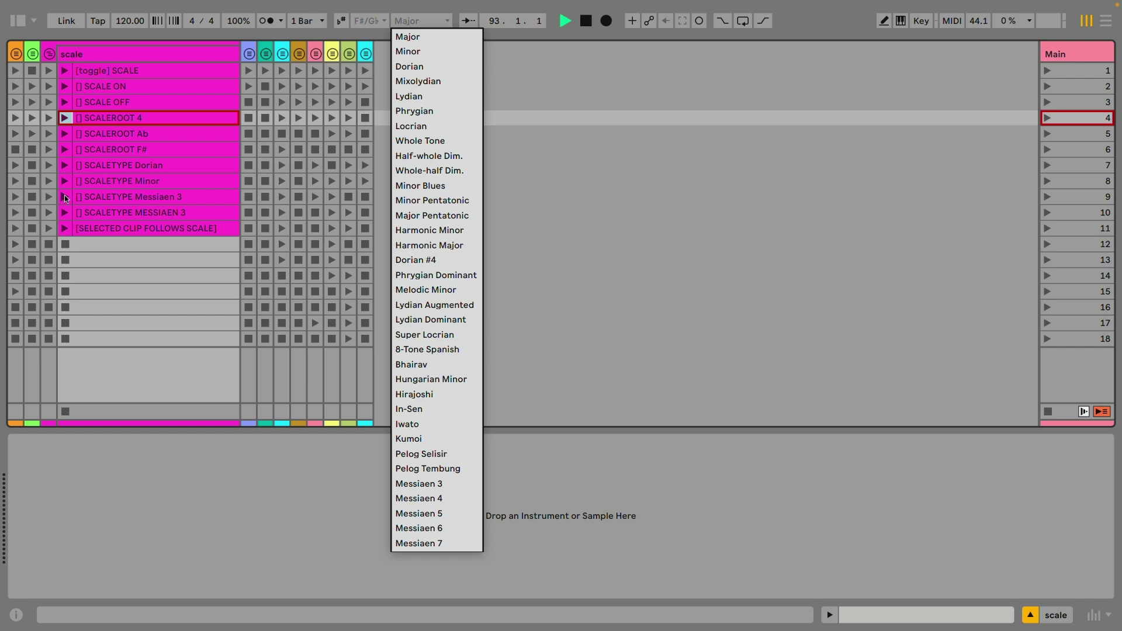
pyautogui.click(167, 198)
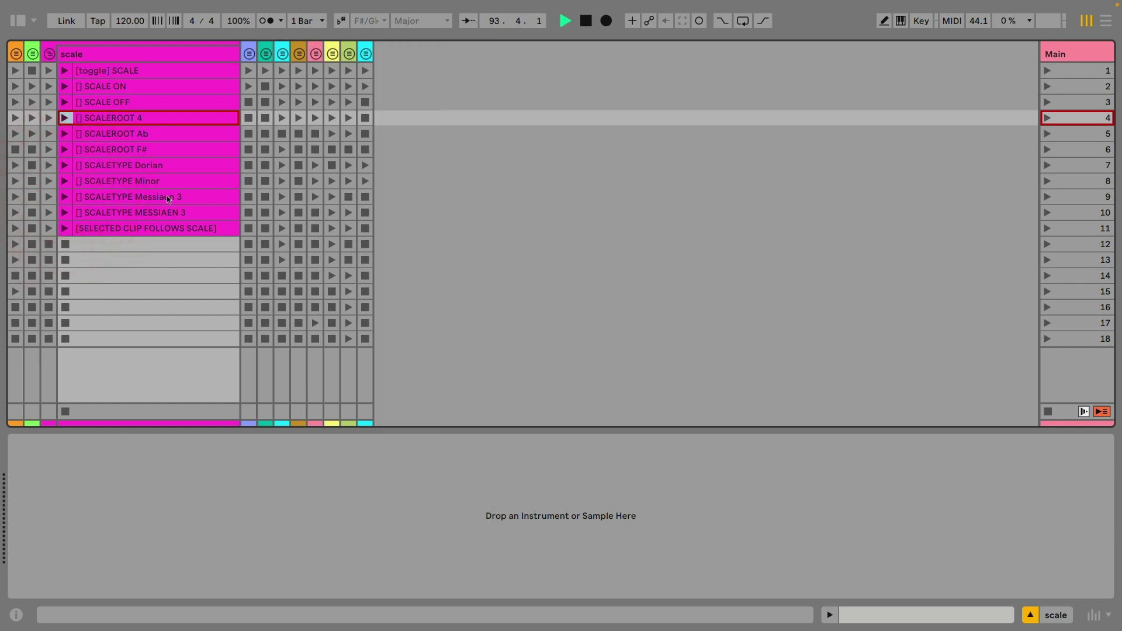
pyautogui.click(68, 165)
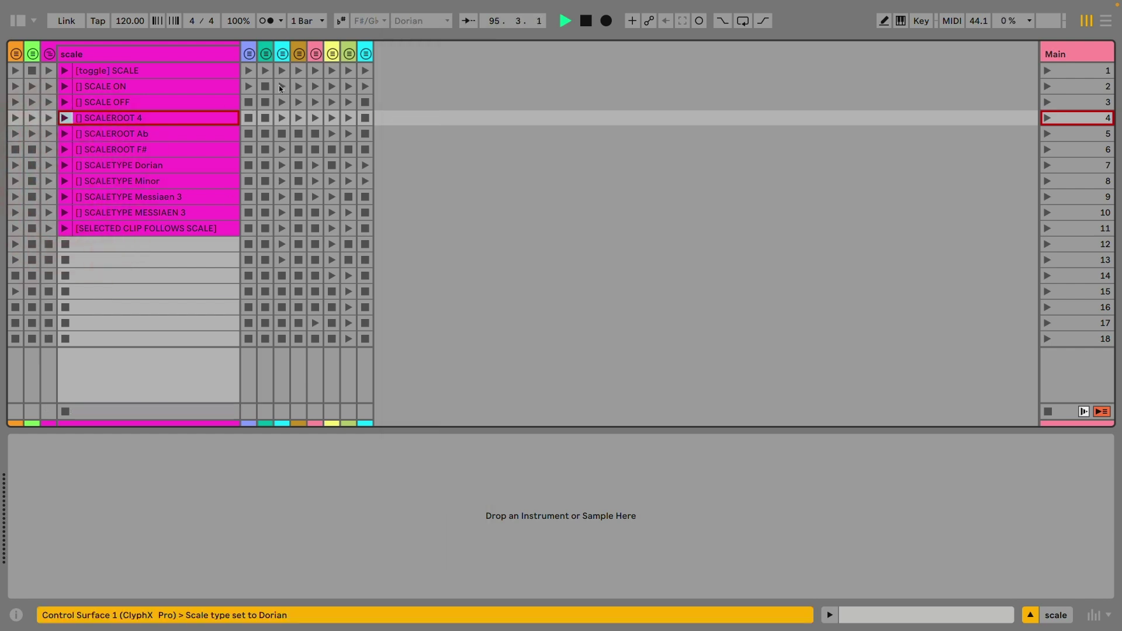
pyautogui.click(61, 182)
pyautogui.click(81, 181)
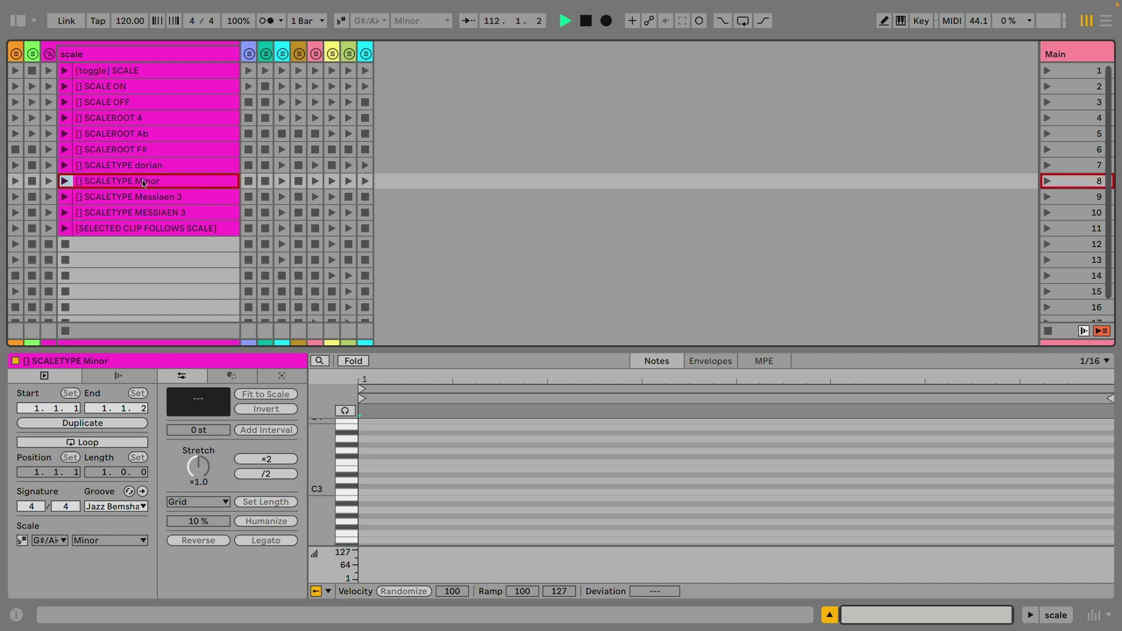
# Fire the SCALETYPE Messiaen 3, MESSIAEN 3 and SCALEROOT Ab clips, then SCALE OFF.
pyautogui.scroll(-1, 351, 45)
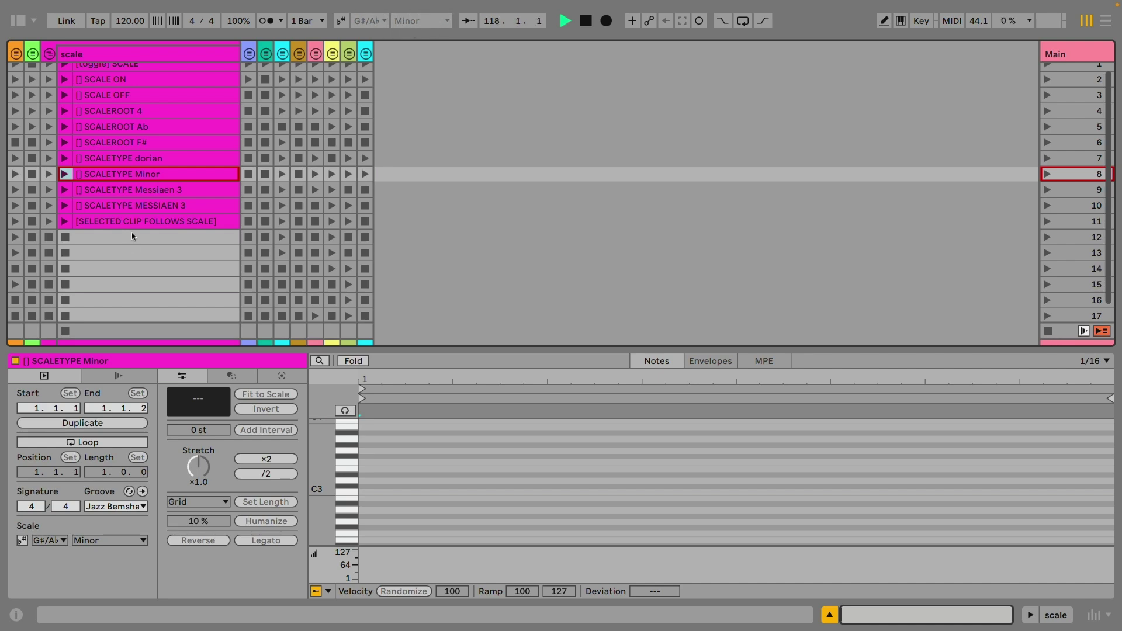
pyautogui.click(132, 191)
pyautogui.click(129, 205)
pyautogui.click(127, 212)
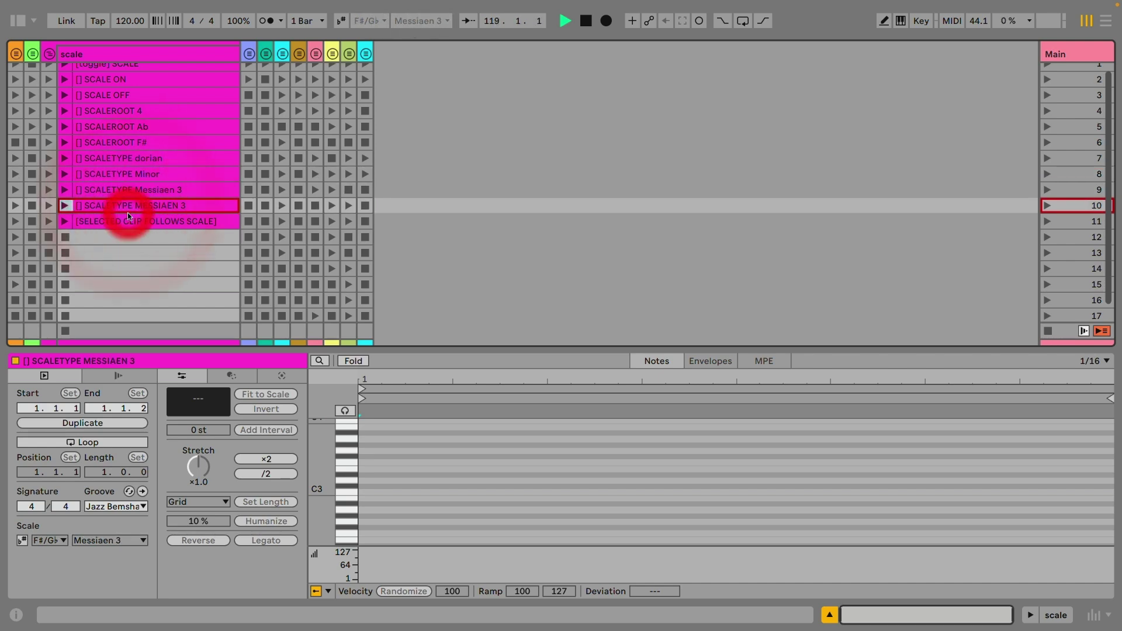
pyautogui.click(140, 126)
pyautogui.click(138, 95)
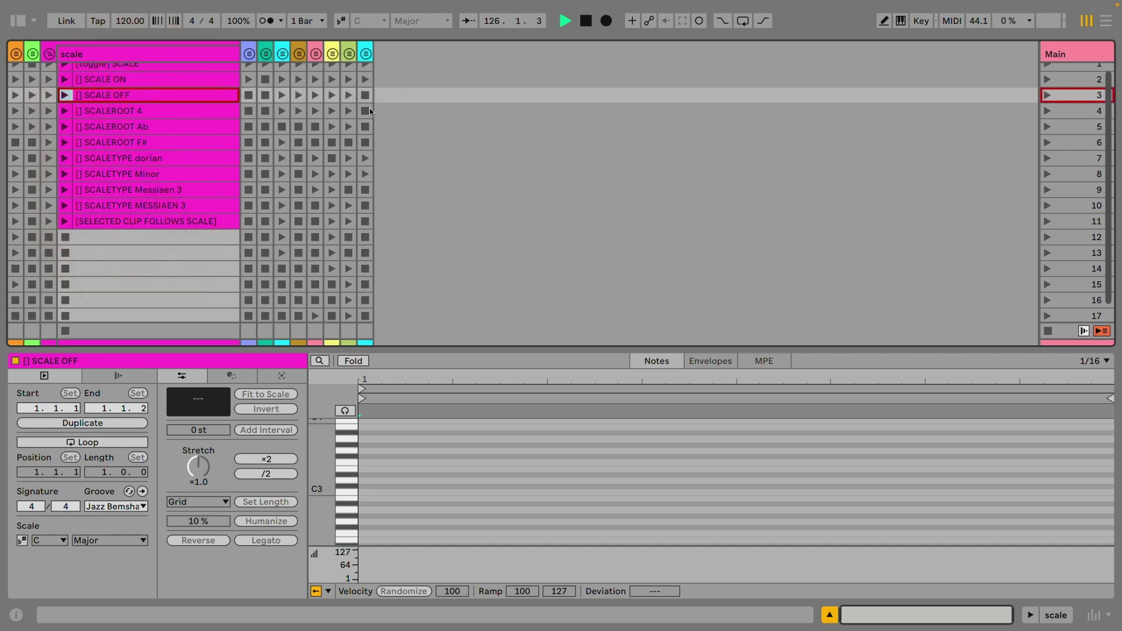
pyautogui.scroll(1, 128, 111)
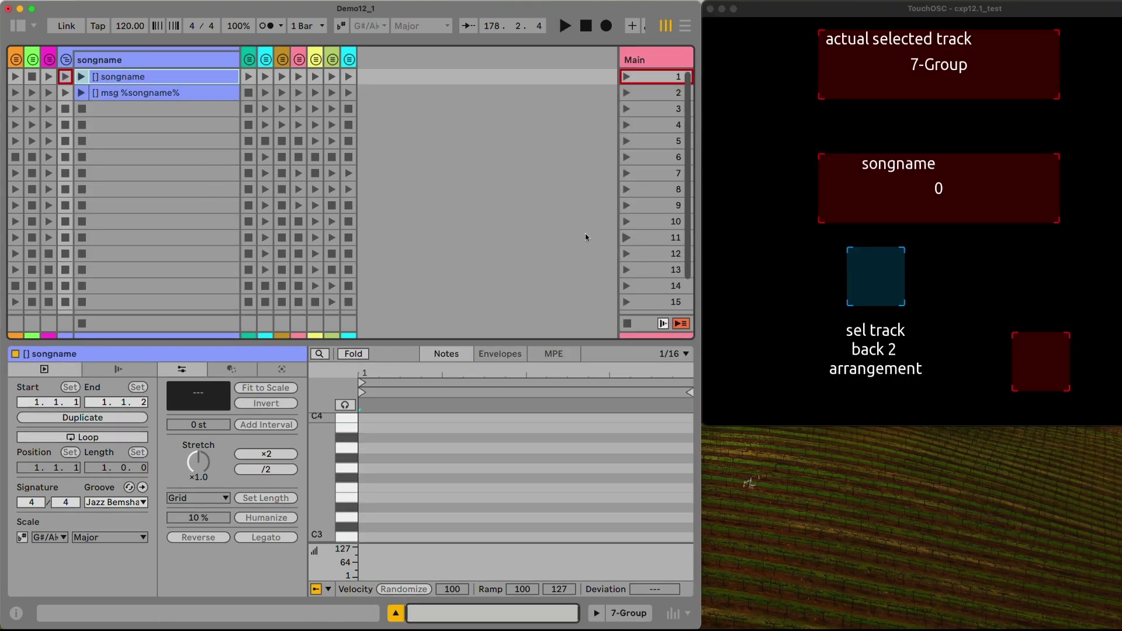
# Check TouchOSC, then fire the songname clip so its display shows Demo12_1.
pyautogui.click(903, 129)
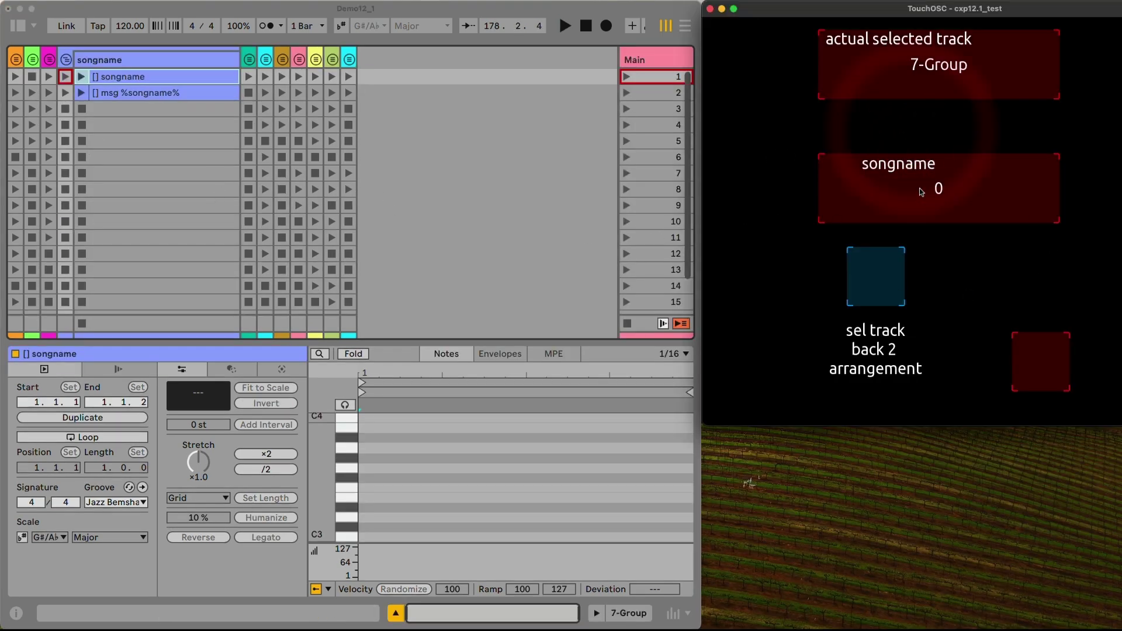
pyautogui.click(145, 79)
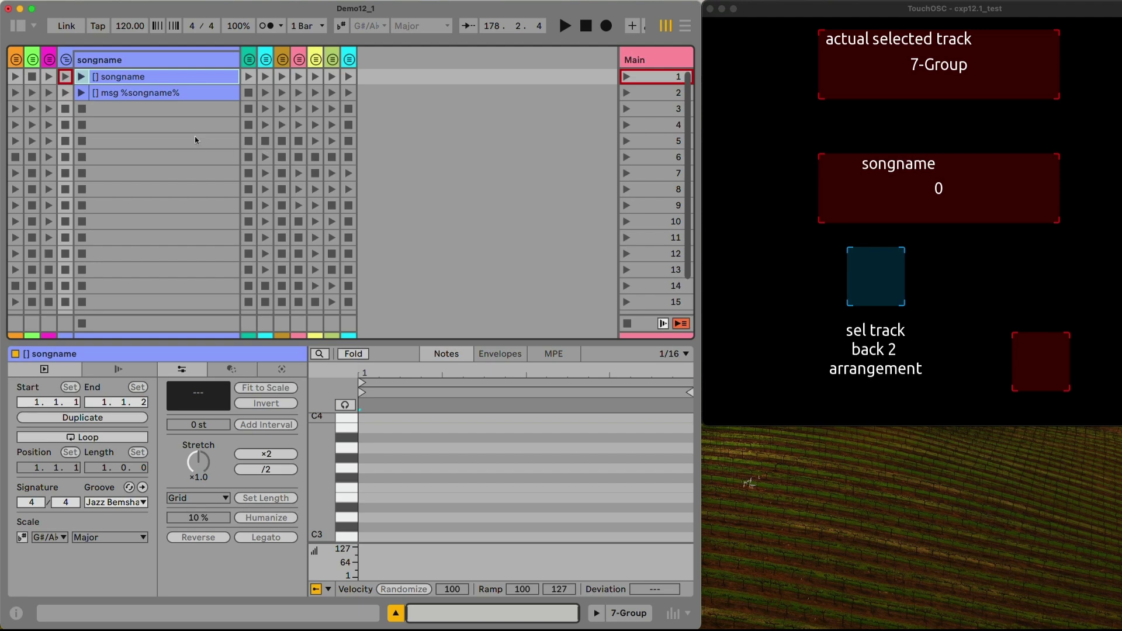
pyautogui.scroll(-1, 195, 136)
pyautogui.scroll(1, 117, 102)
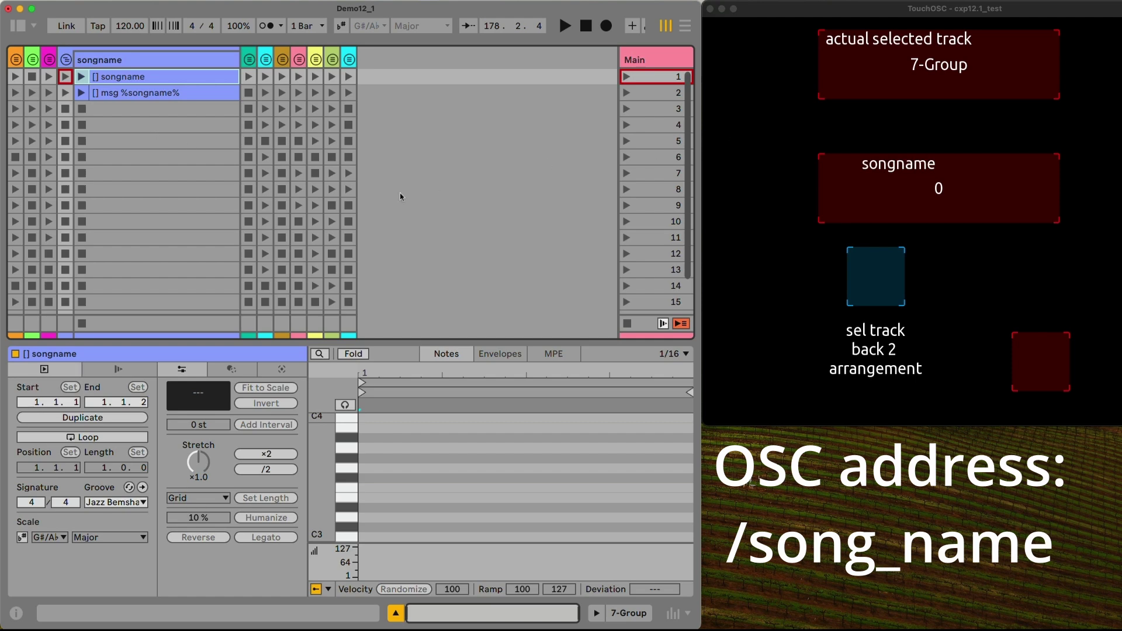
pyautogui.click(158, 156)
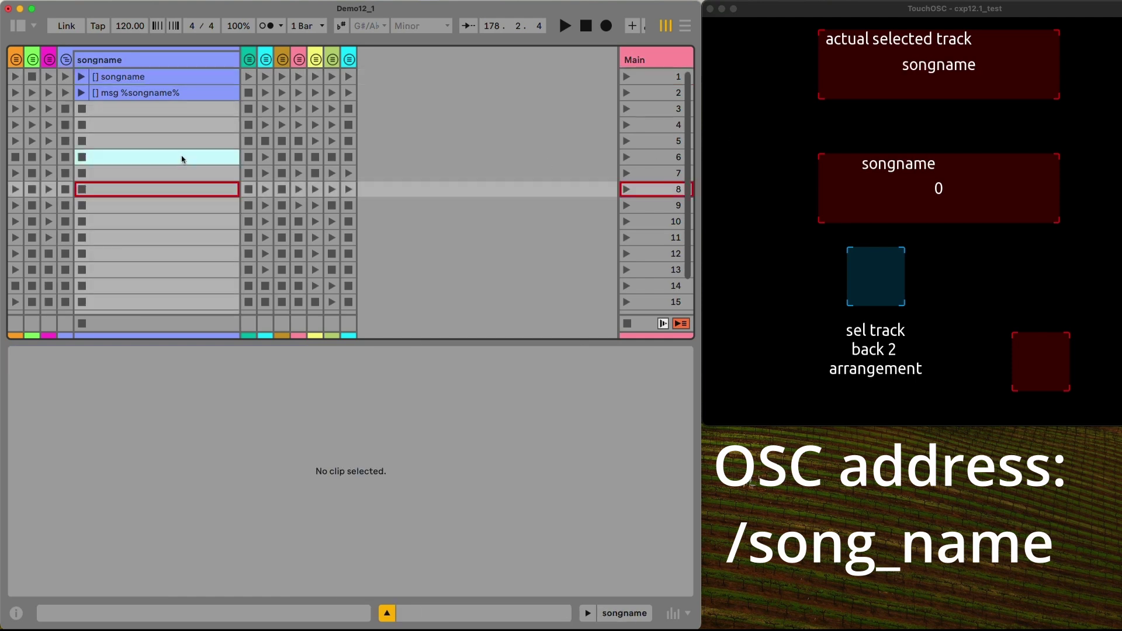
pyautogui.click(81, 76)
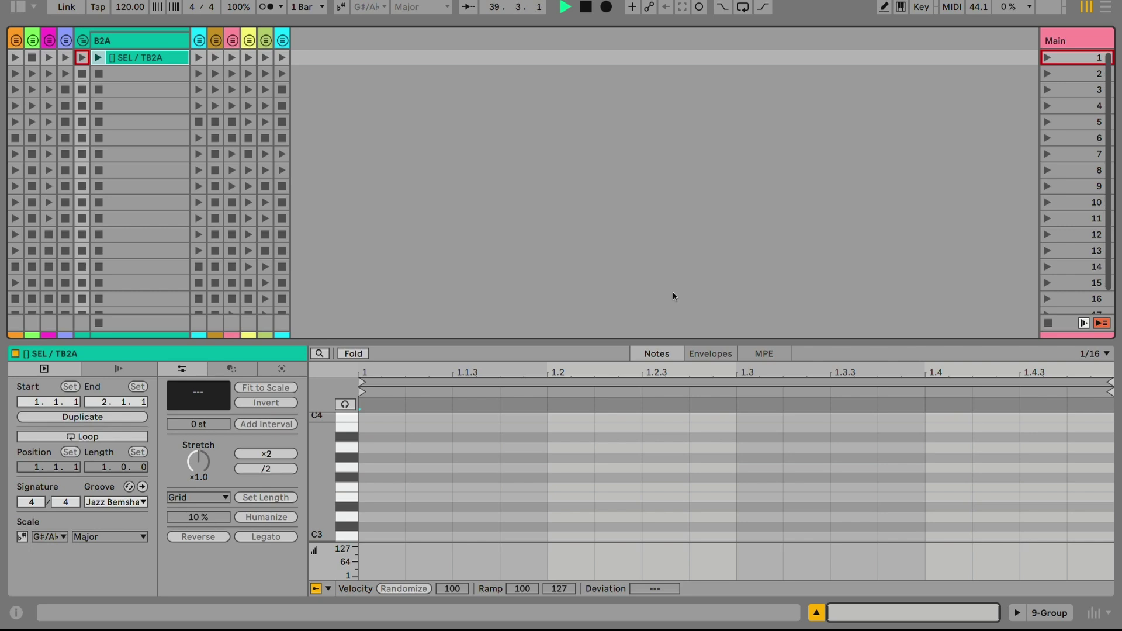
# Switch to Arrangement View and unfold 11 Group to show its tracks.
pyautogui.press('Tab')
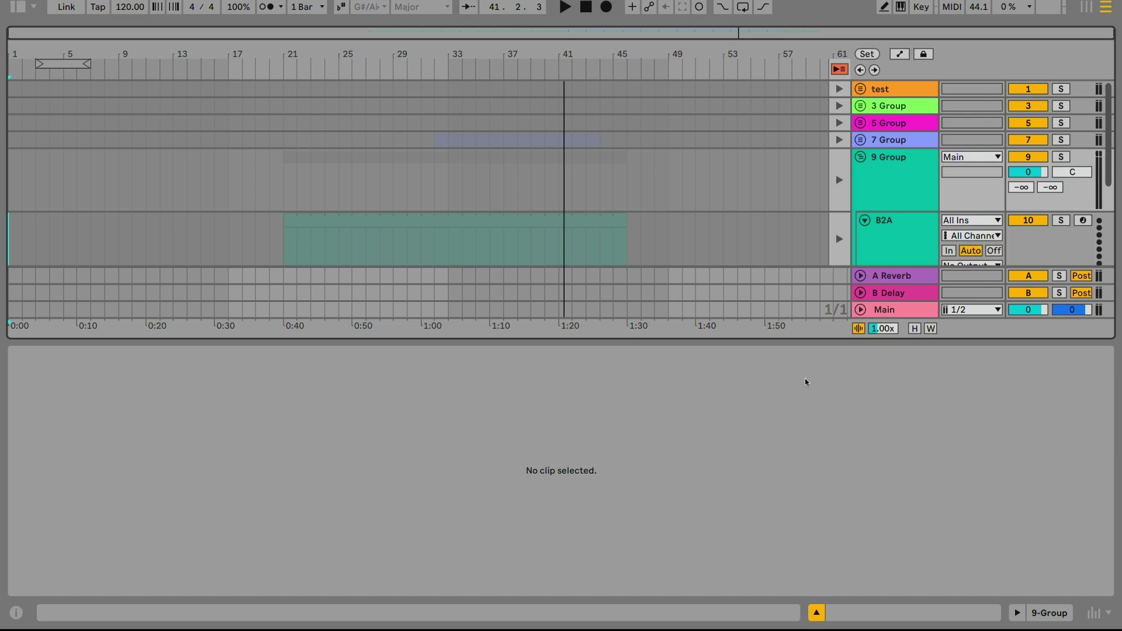
pyautogui.click(839, 239)
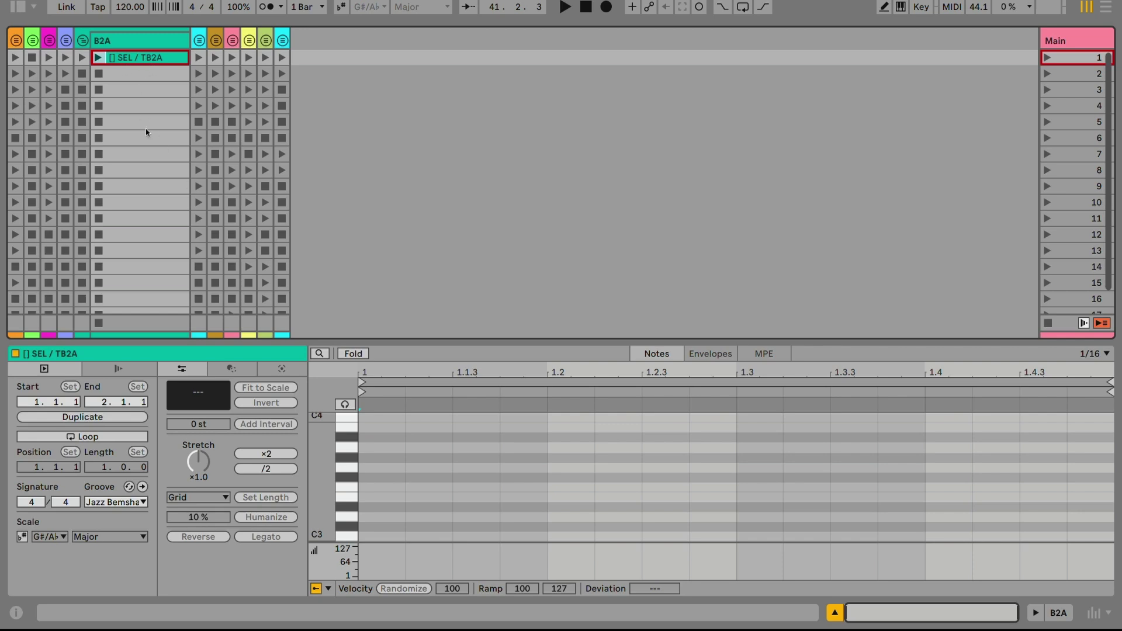
pyautogui.press('Tab')
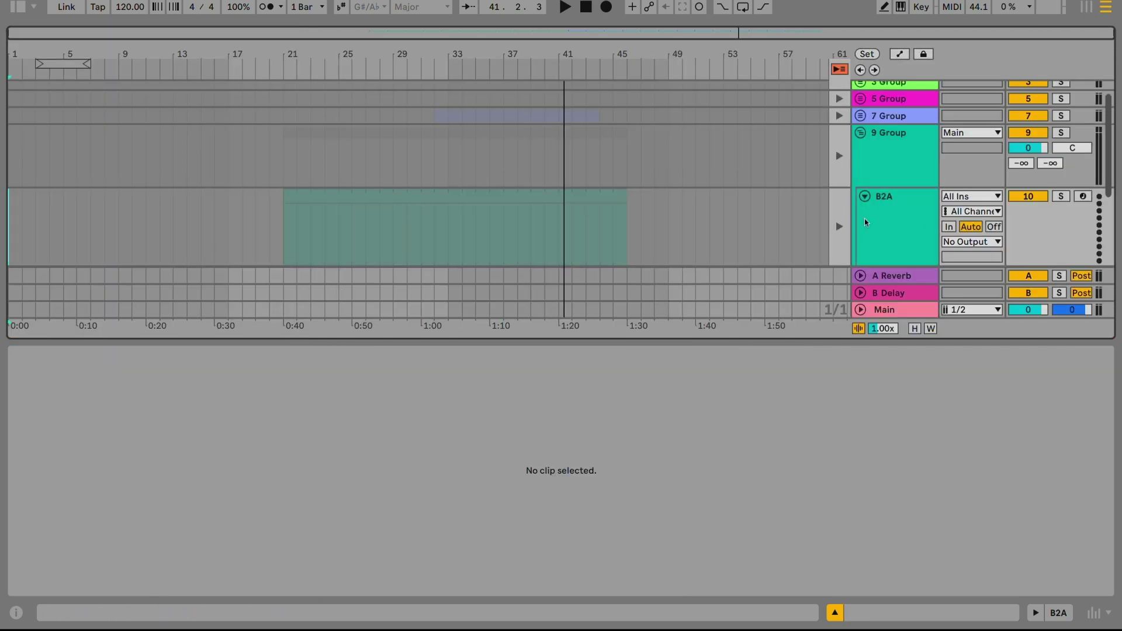
pyautogui.hotkey('ctrl', 'Left')
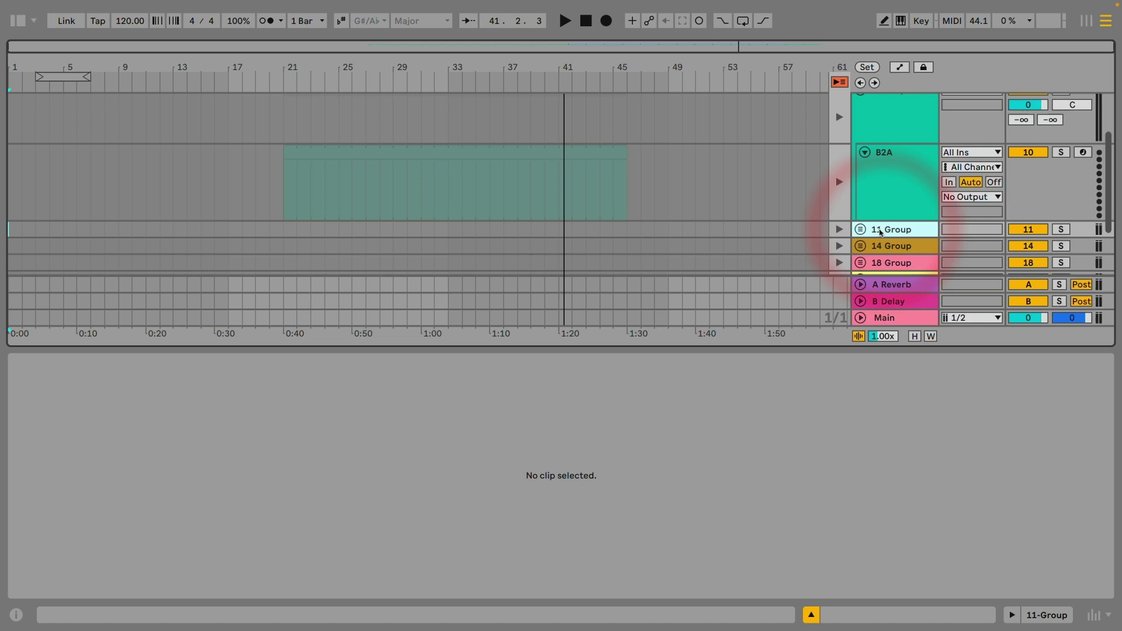
pyautogui.press('Right')
pyautogui.press('Down')
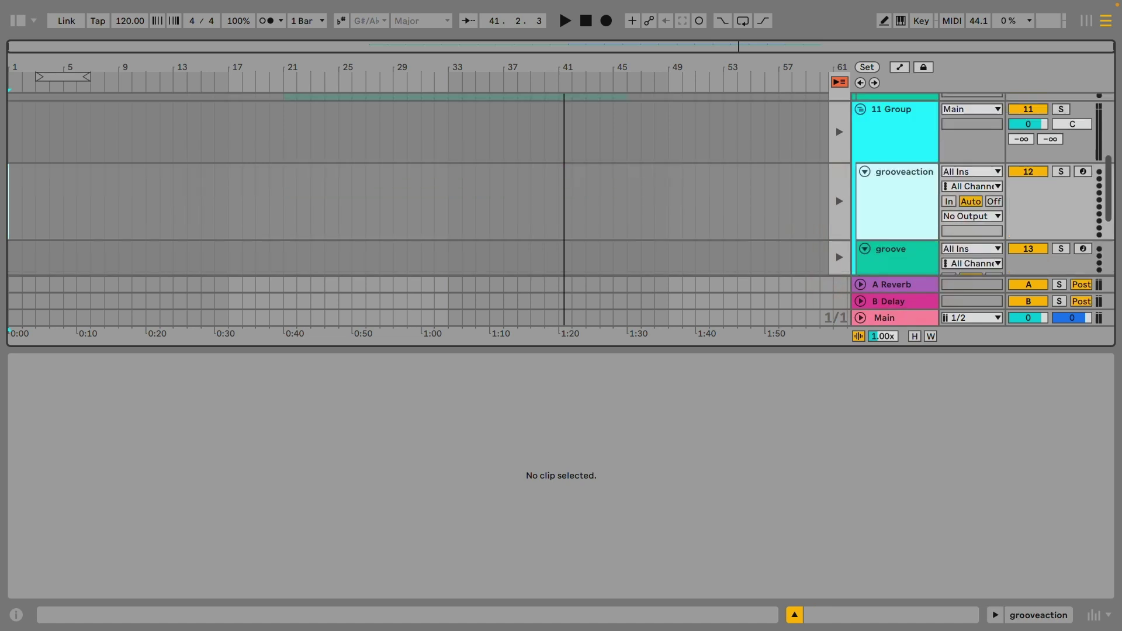
# Select the groove, test and 3 Group tracks, then return to Session View.
pyautogui.press('space')
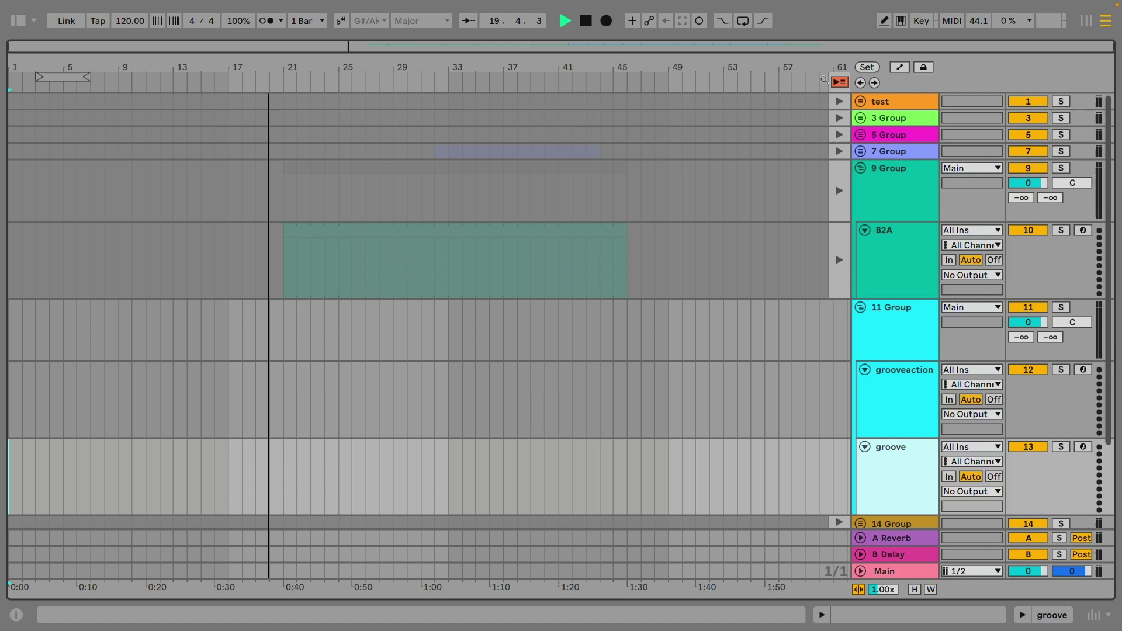
pyautogui.click(894, 99)
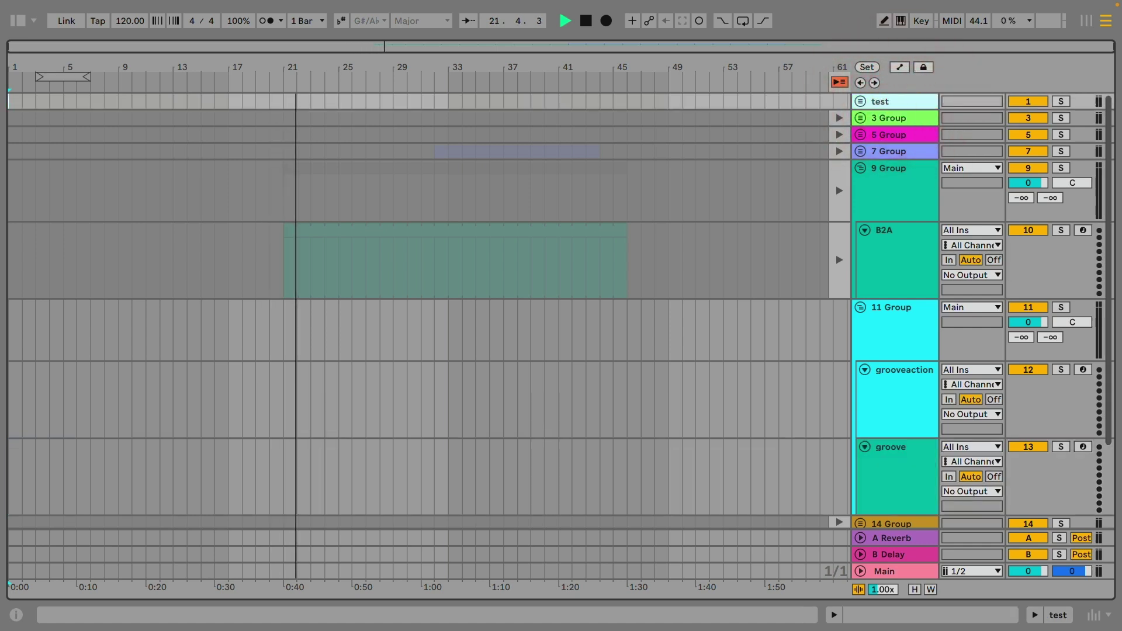
pyautogui.doubleClick(892, 116)
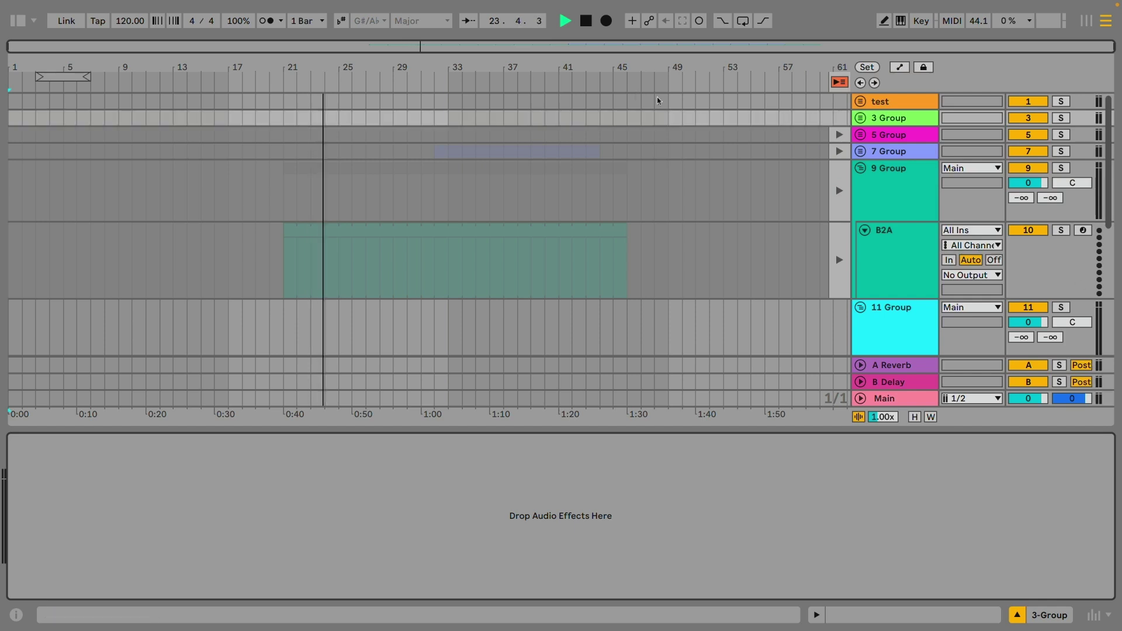
pyautogui.click(754, 118)
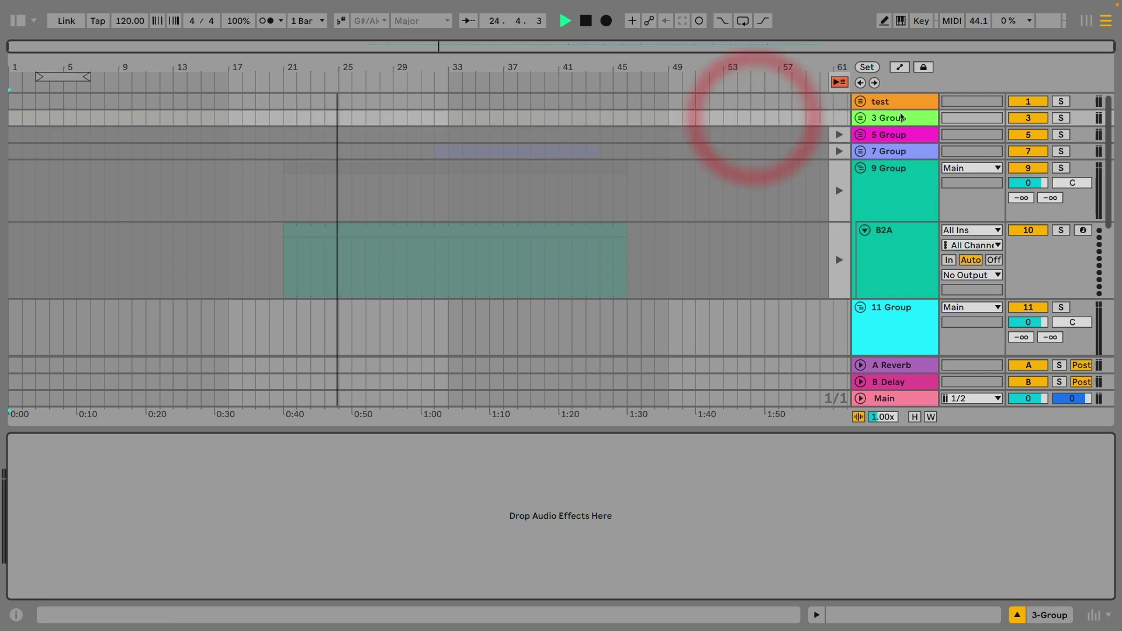
pyautogui.press('Tab')
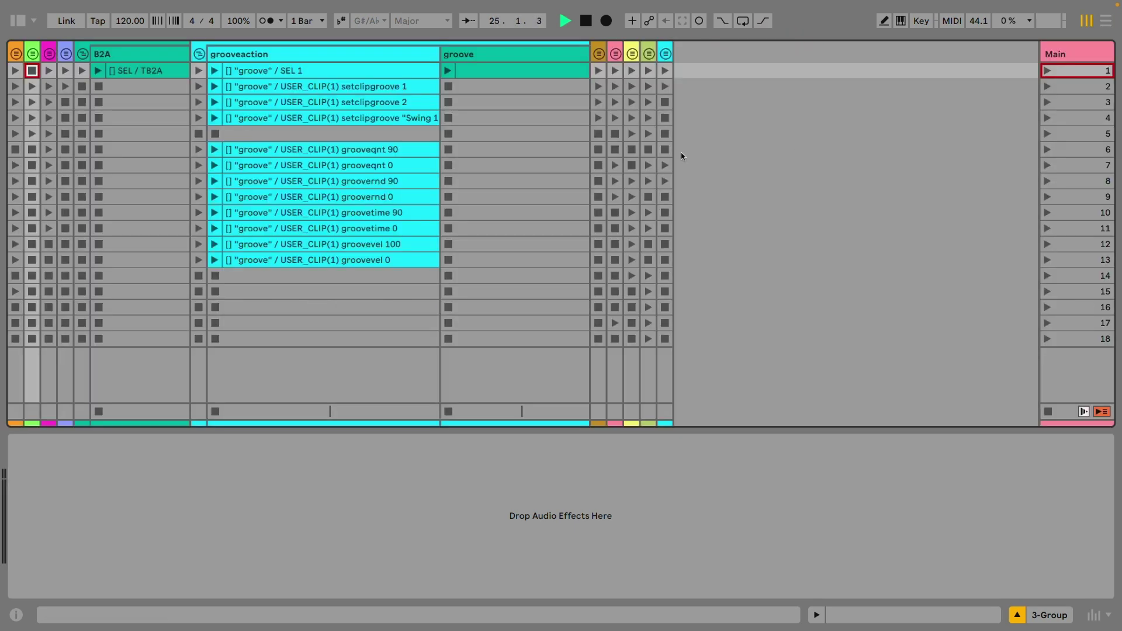
# Select the groove track's clip and open the Groove Pool from its Groove chooser.
pyautogui.click(191, 55)
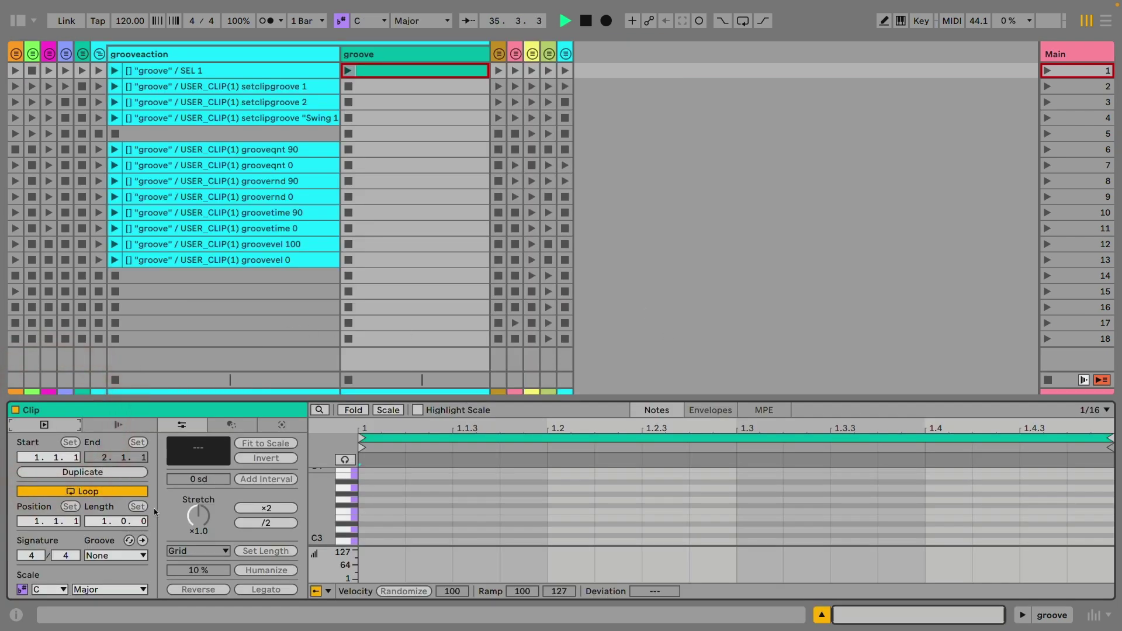
pyautogui.click(138, 556)
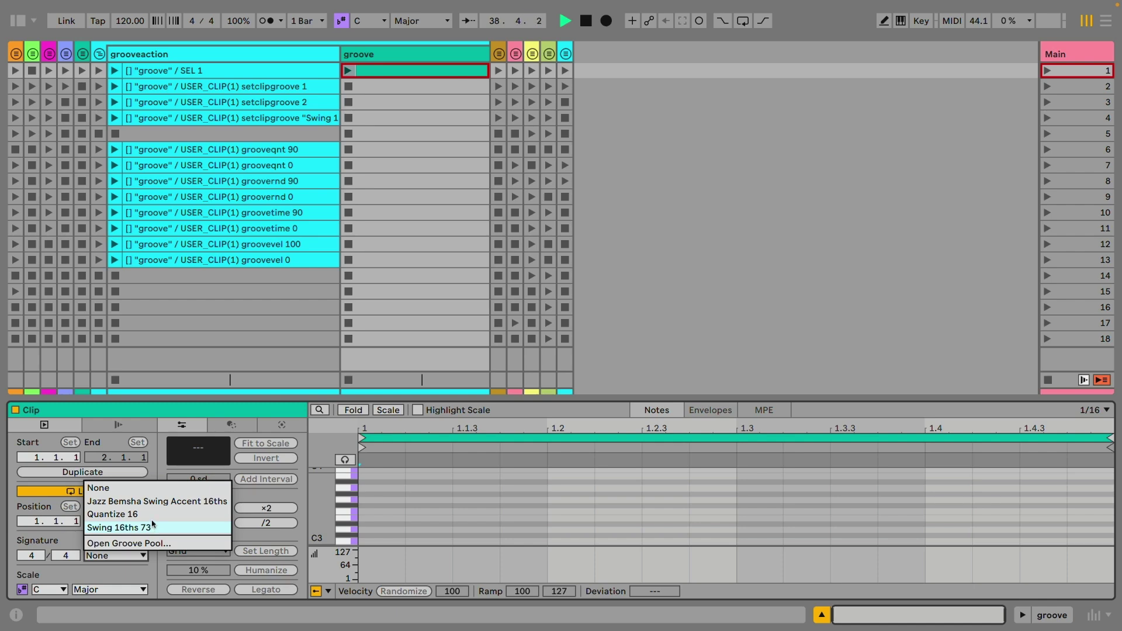
pyautogui.click(145, 543)
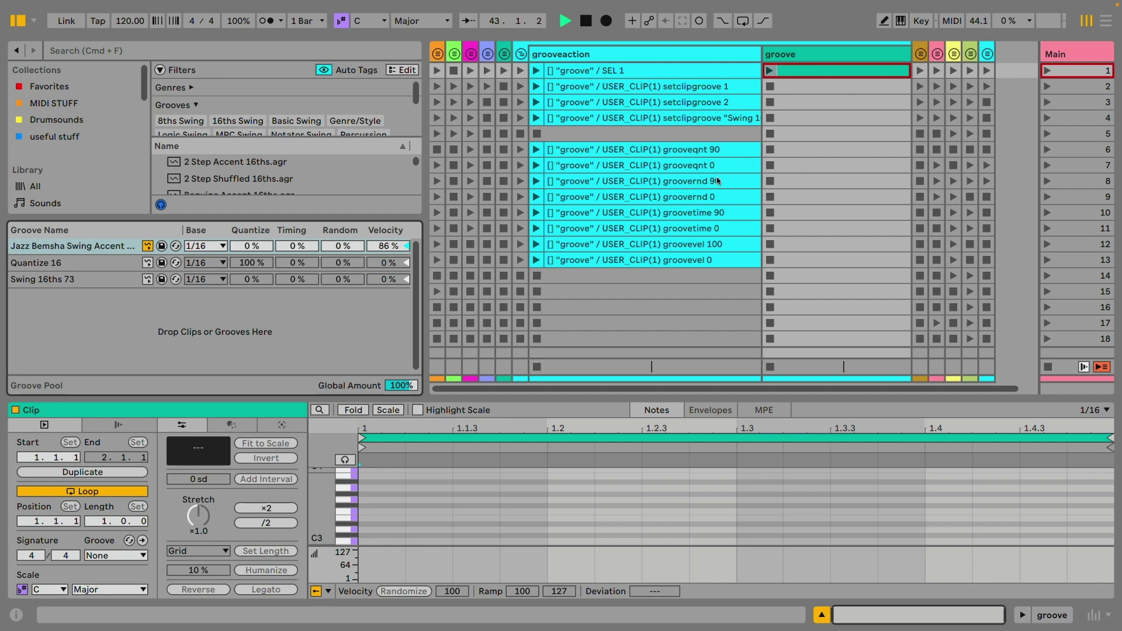
pyautogui.click(621, 86)
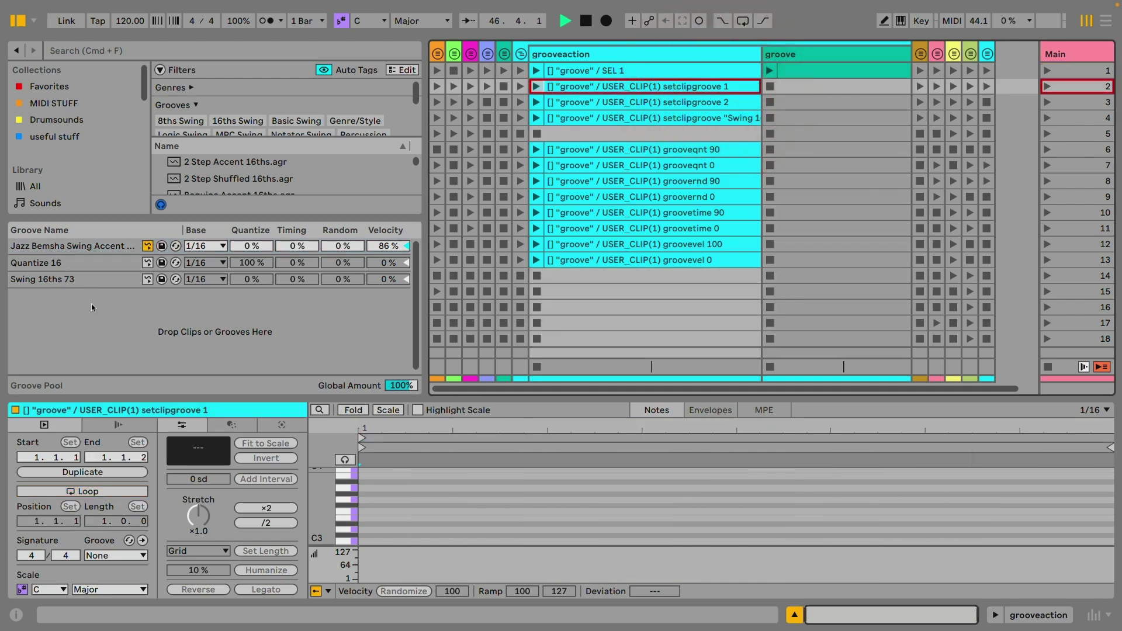
pyautogui.click(805, 71)
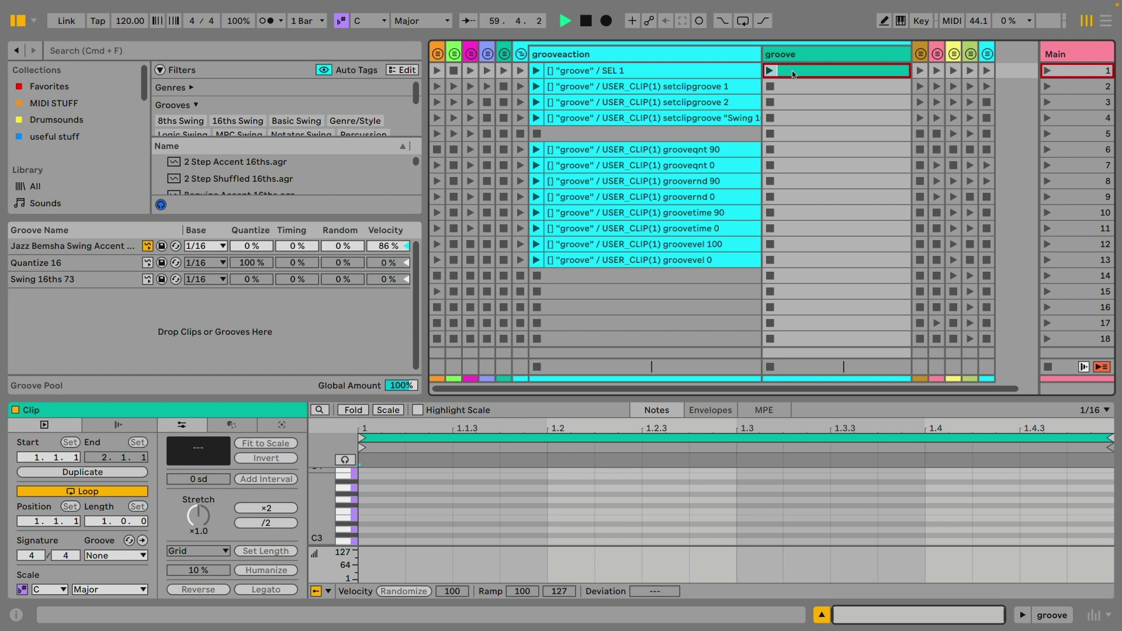
# Fire setclipgroove 1 for Jazz Bemsha Swing Accent 16ths, then setclipgroove 2 for Quantize 16.
pyautogui.click(534, 86)
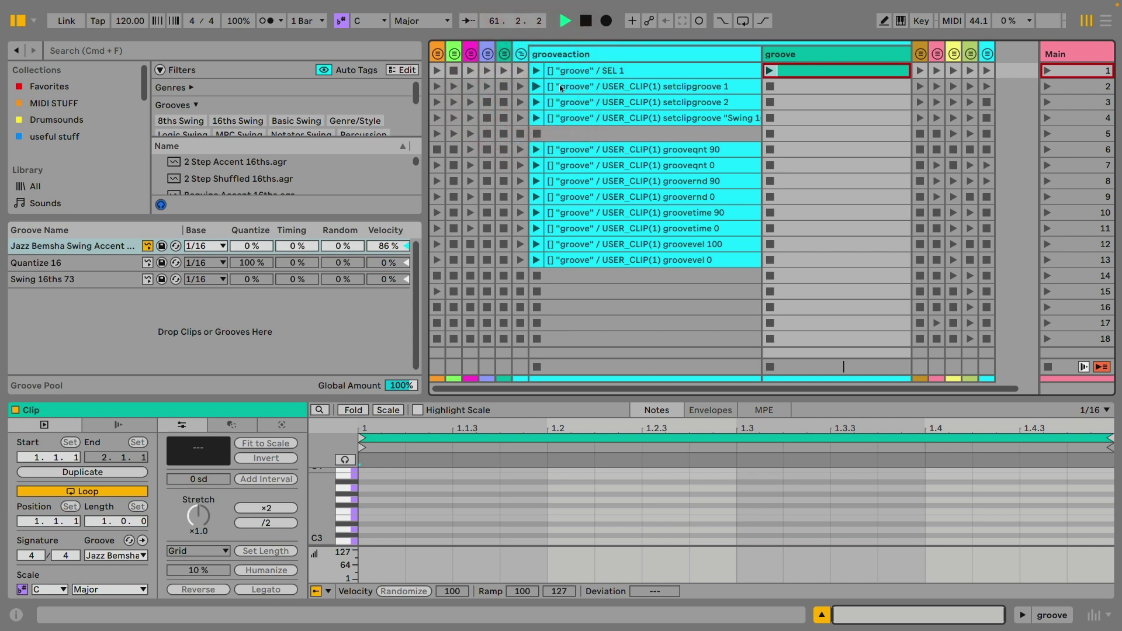
pyautogui.click(93, 556)
pyautogui.click(649, 99)
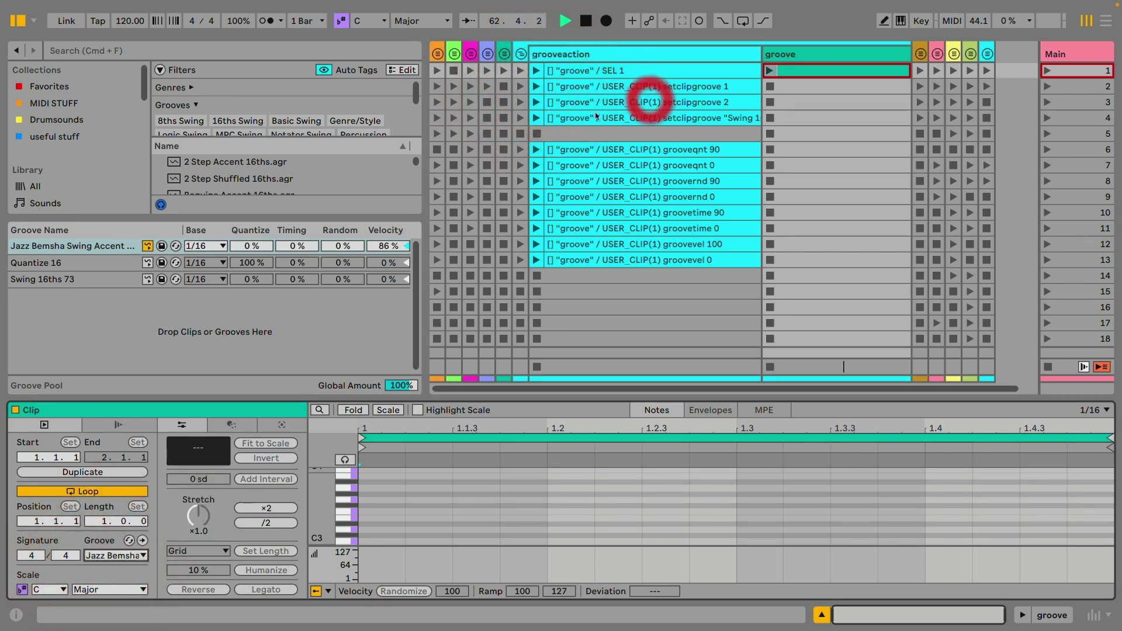
pyautogui.click(536, 102)
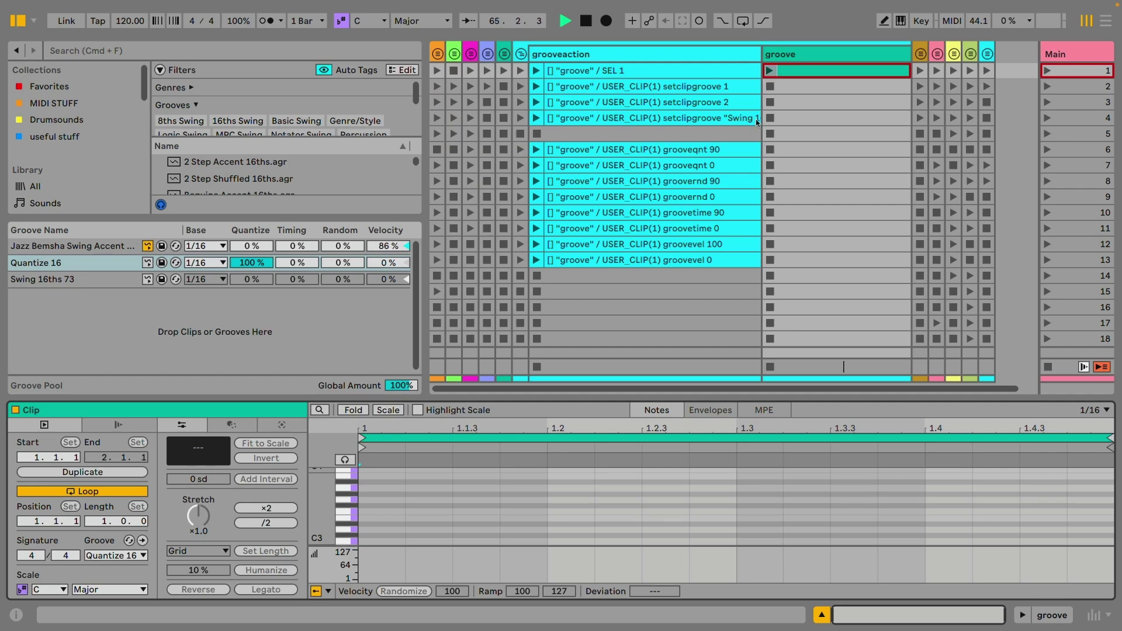
# Apply Swing 16ths 73 and fire groove clips: quantize, random and timing 90%, velocity 100%.
pyautogui.click(536, 118)
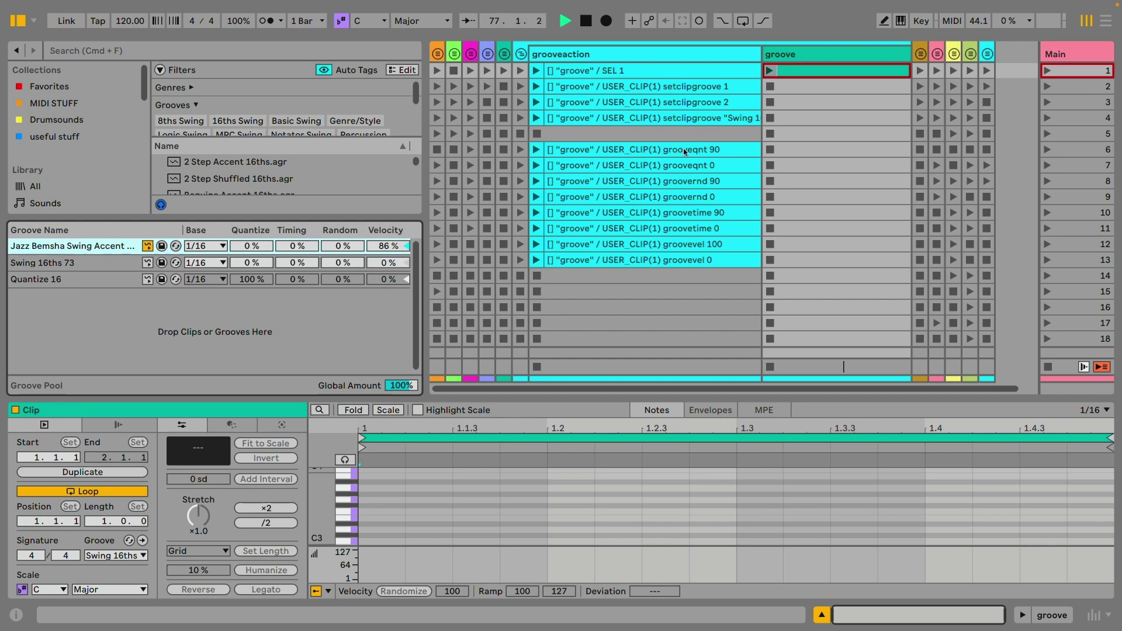
pyautogui.click(537, 149)
pyautogui.click(533, 198)
pyautogui.click(535, 182)
pyautogui.click(533, 213)
pyautogui.click(533, 245)
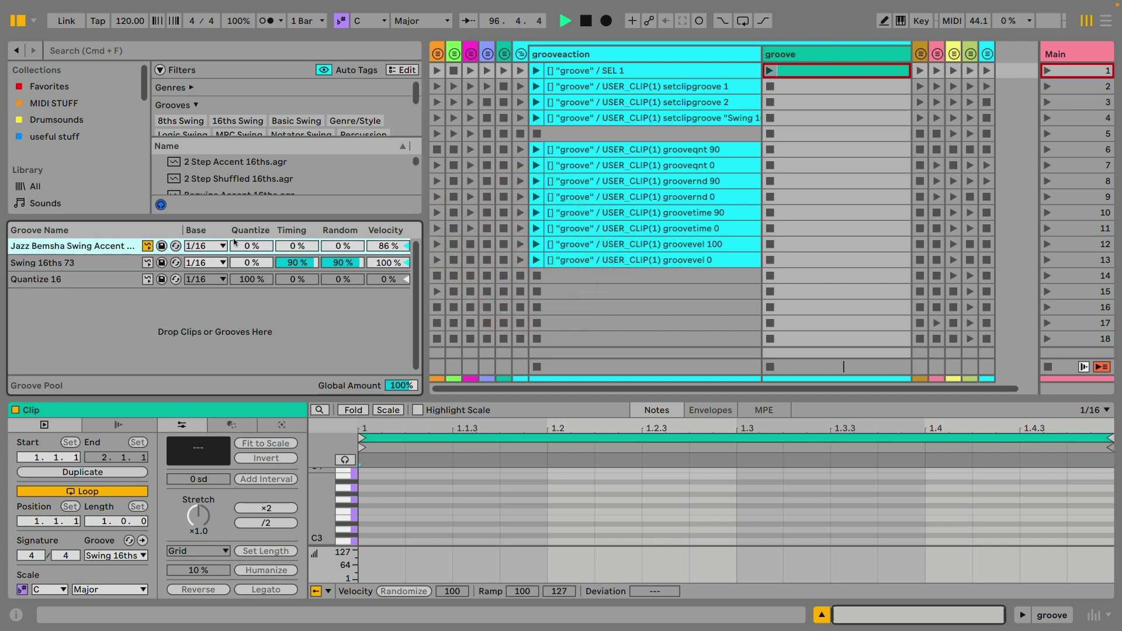
pyautogui.click(288, 371)
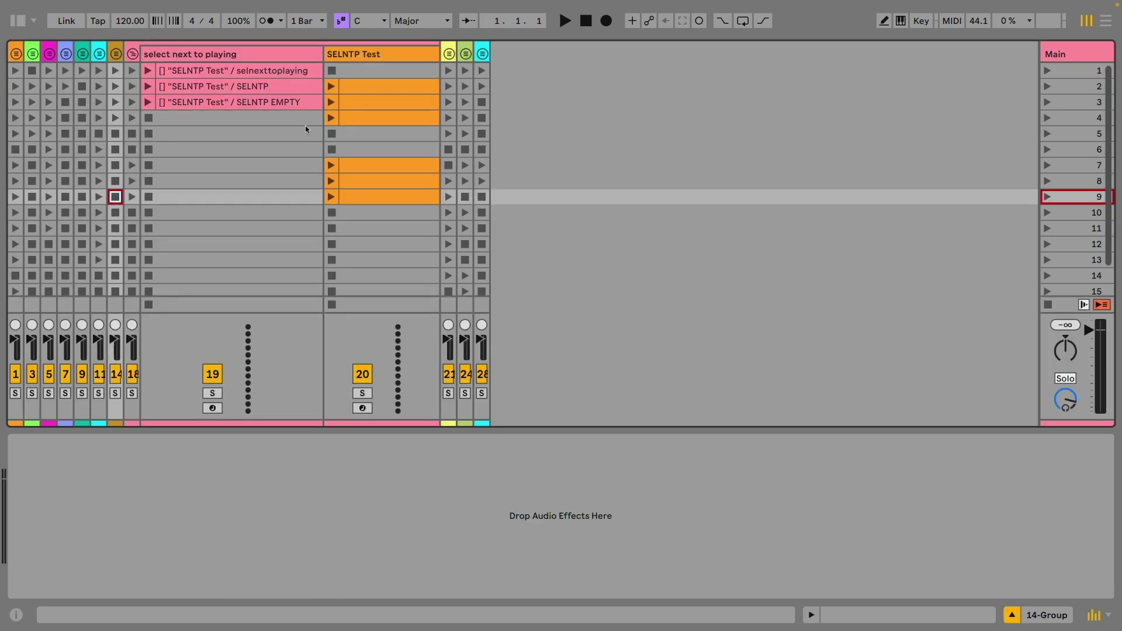
# Launch a SELNTP Test clip, then fire the selnexttoplaying clip to select the slot beside it.
pyautogui.click(331, 86)
pyautogui.click(352, 104)
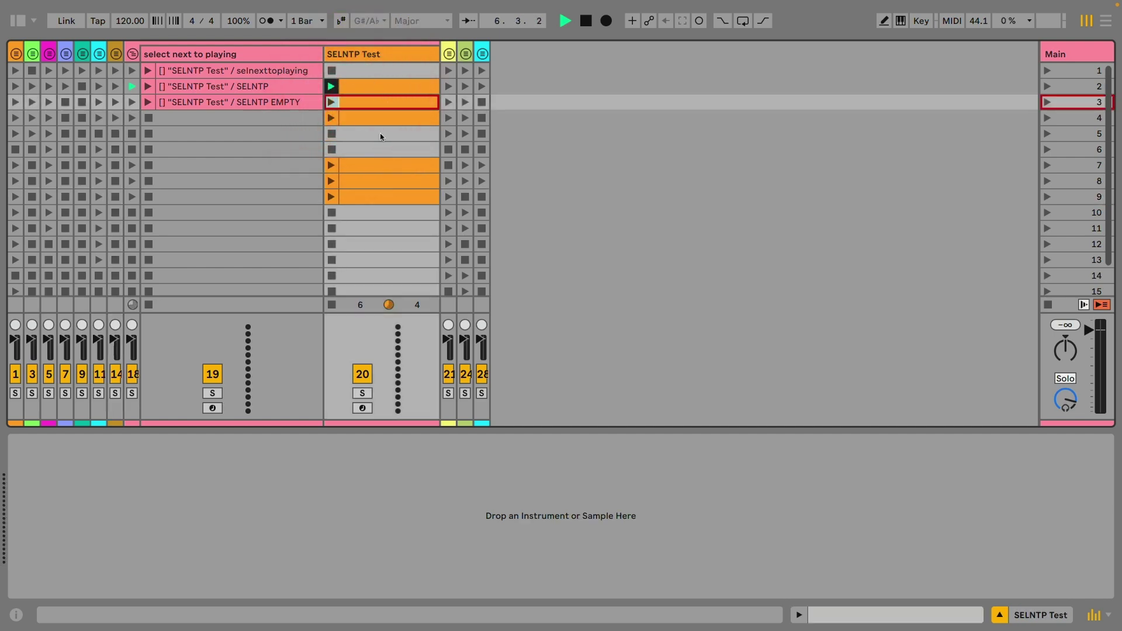
pyautogui.click(365, 70)
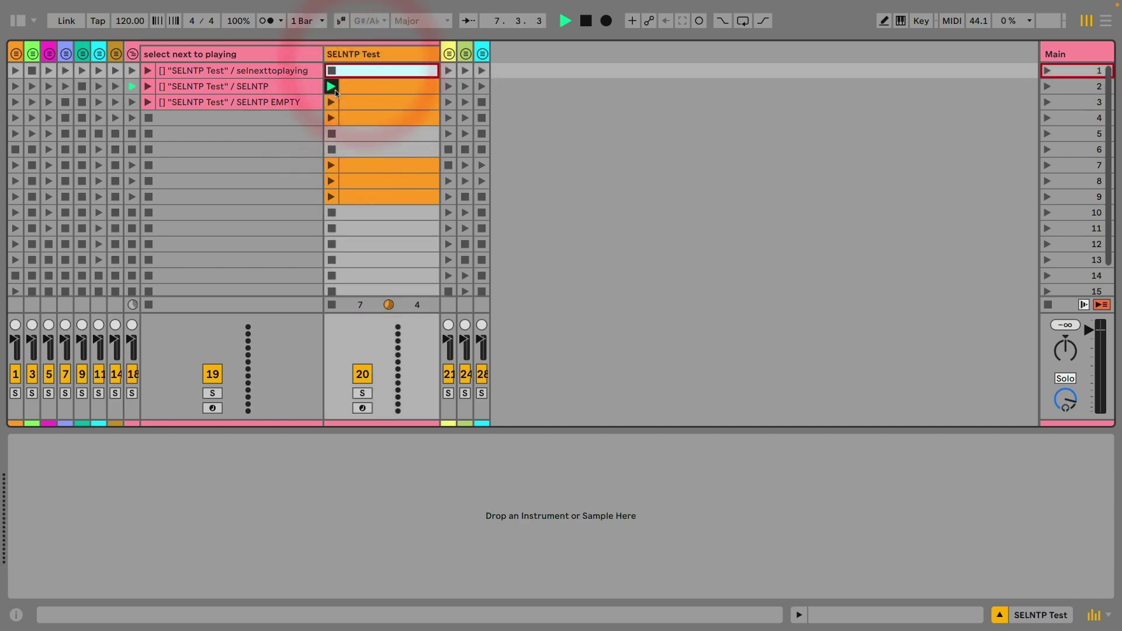
pyautogui.click(148, 70)
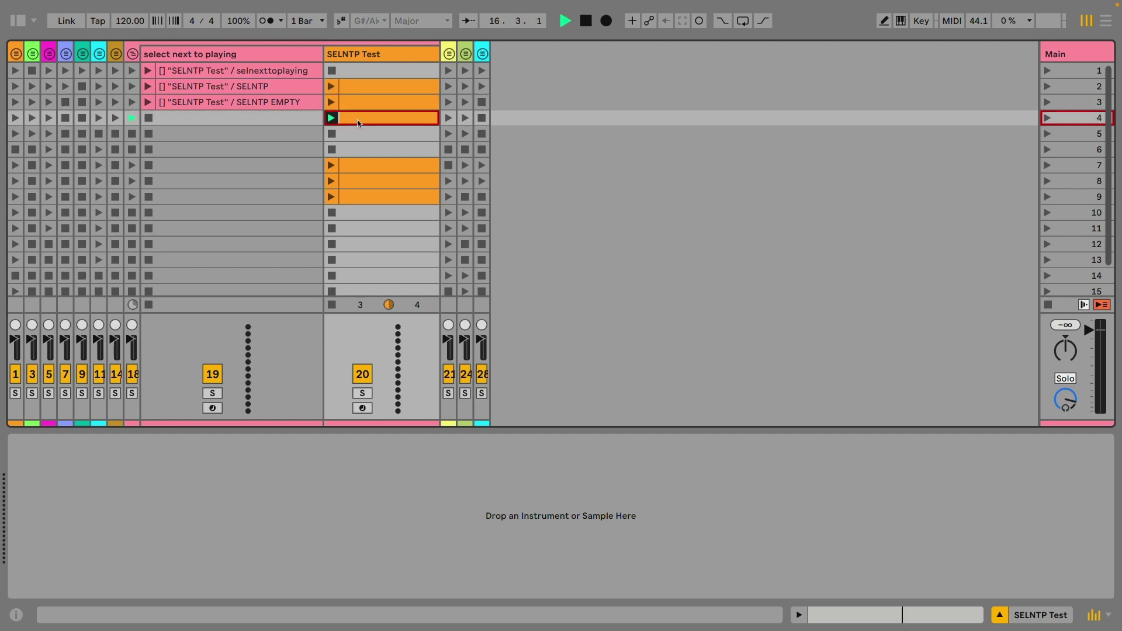
# Fire the SELNTP and SELNTP EMPTY clips to jump the selection to slots after the playing clip.
pyautogui.click(150, 103)
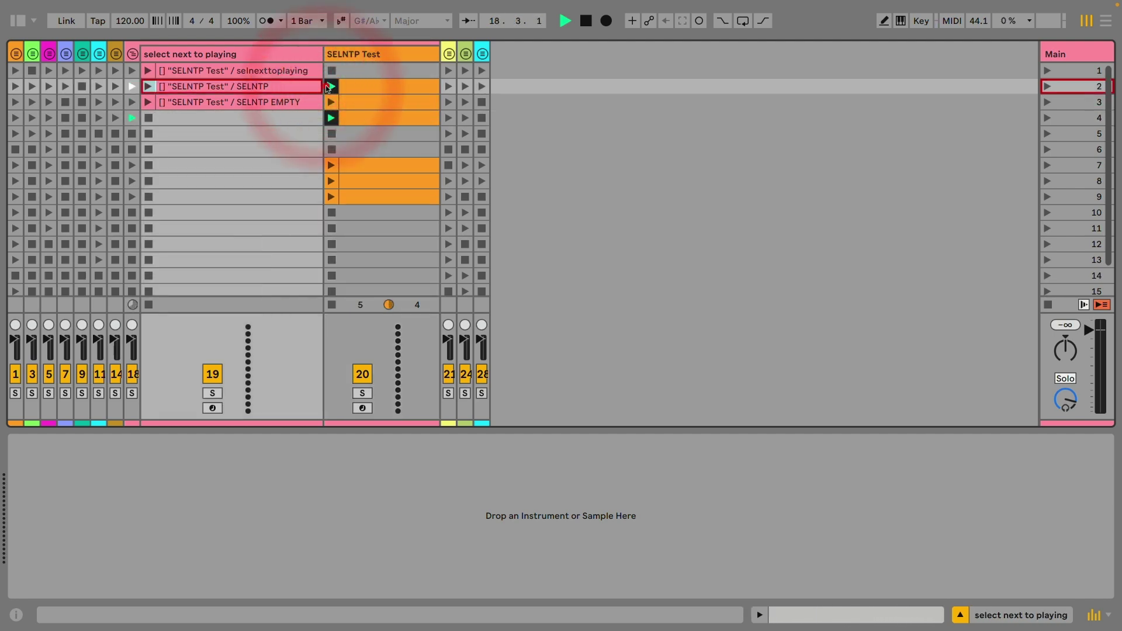
pyautogui.click(365, 134)
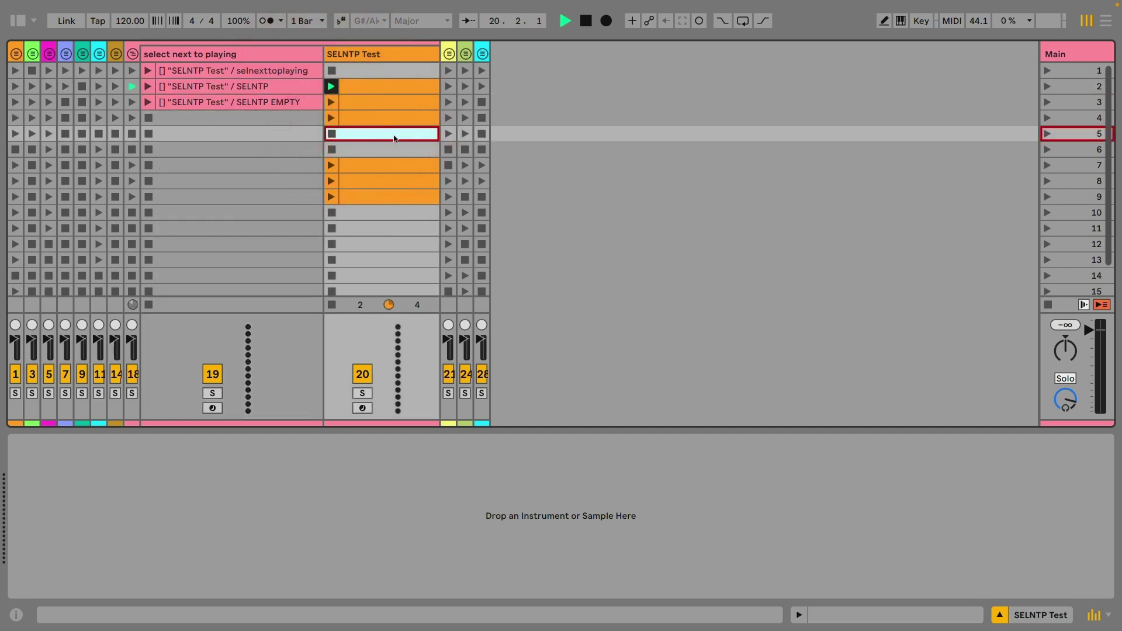
pyautogui.click(378, 86)
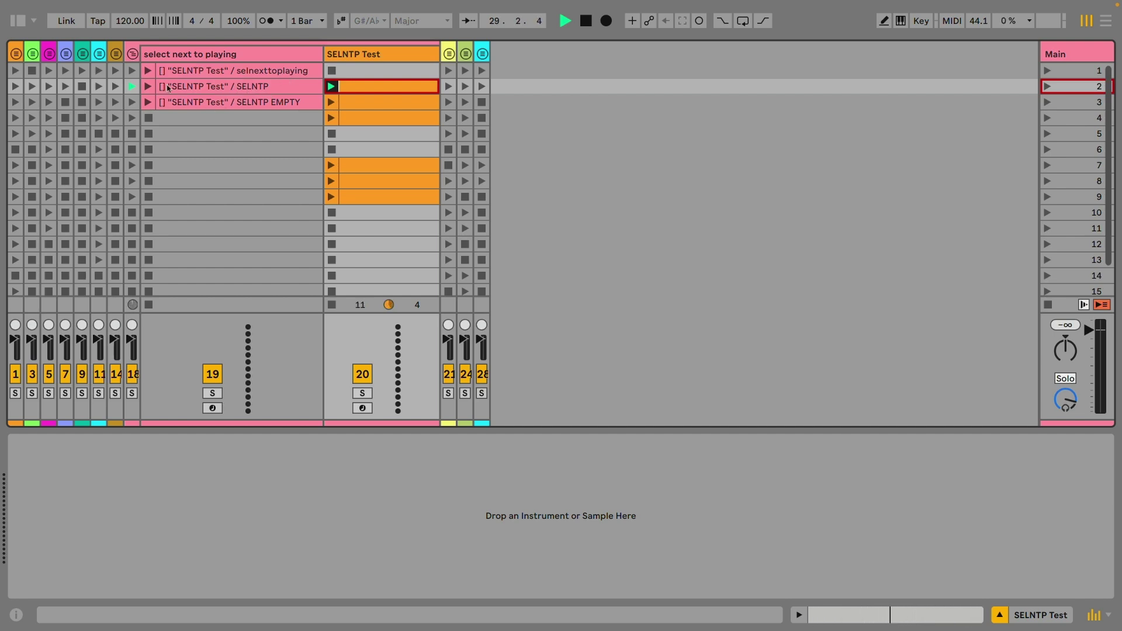
pyautogui.click(149, 86)
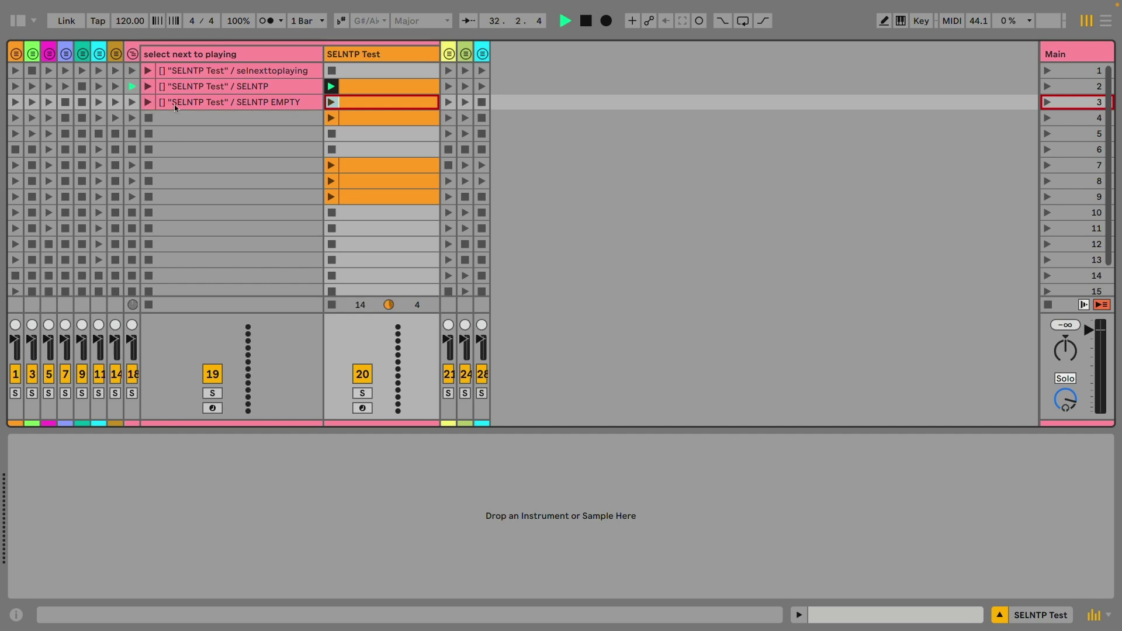
pyautogui.click(147, 101)
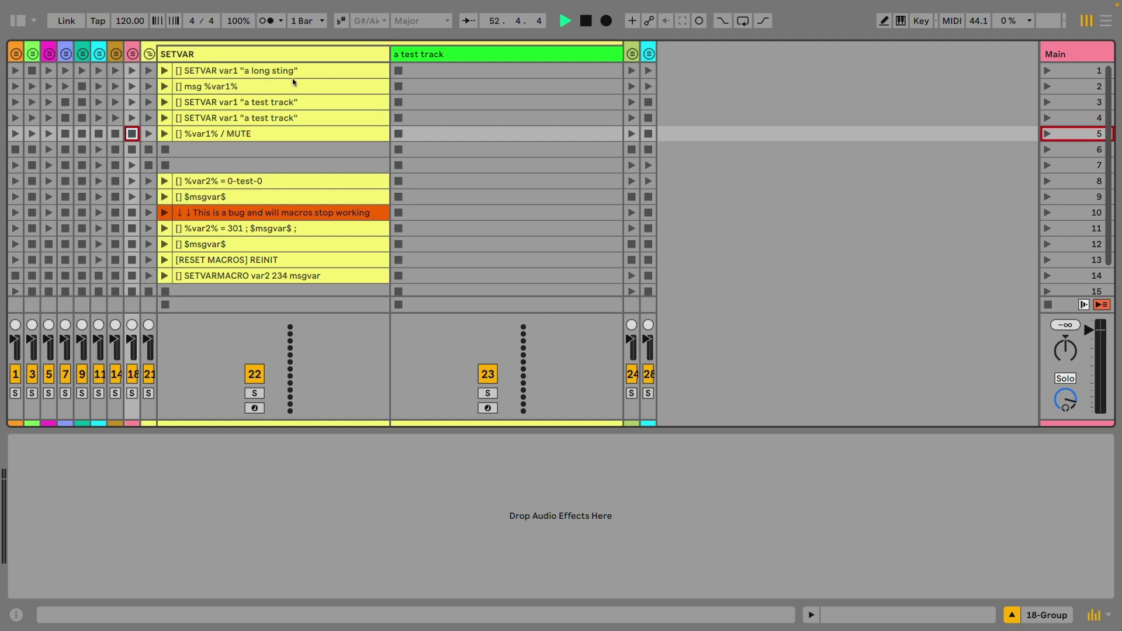
# Store a long string in var1 and '0-test-0' in var2, showing the message in the status bar.
pyautogui.click(163, 72)
pyautogui.click(165, 87)
pyautogui.click(239, 181)
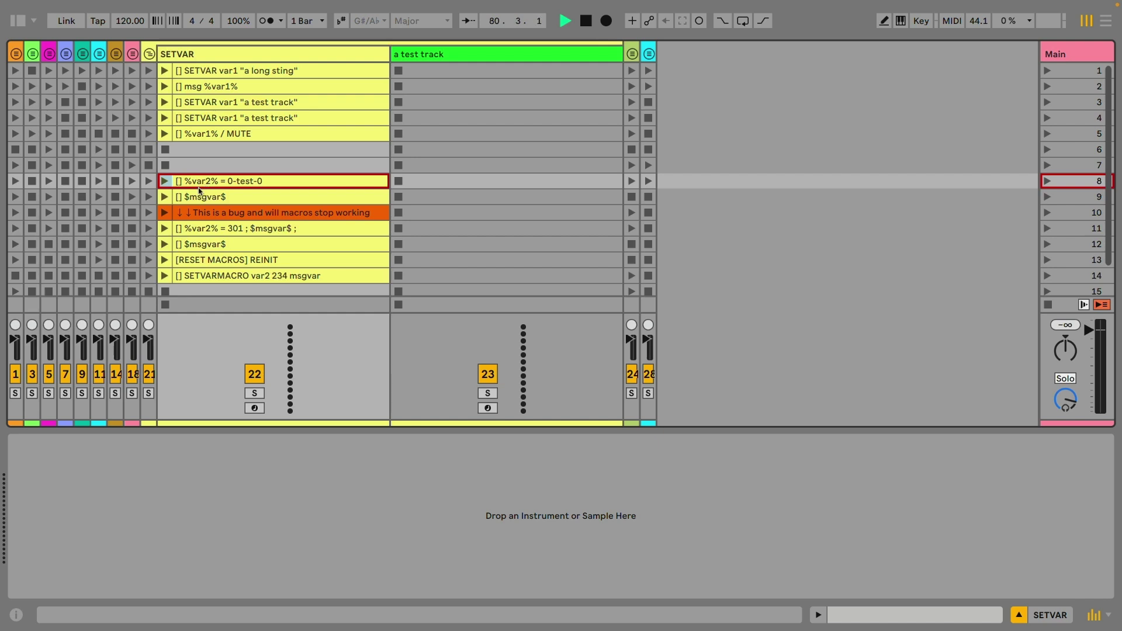
pyautogui.click(165, 196)
# Set var2 to 301 and relaunch the $msgvar$ clip to report the new value.
pyautogui.click(164, 228)
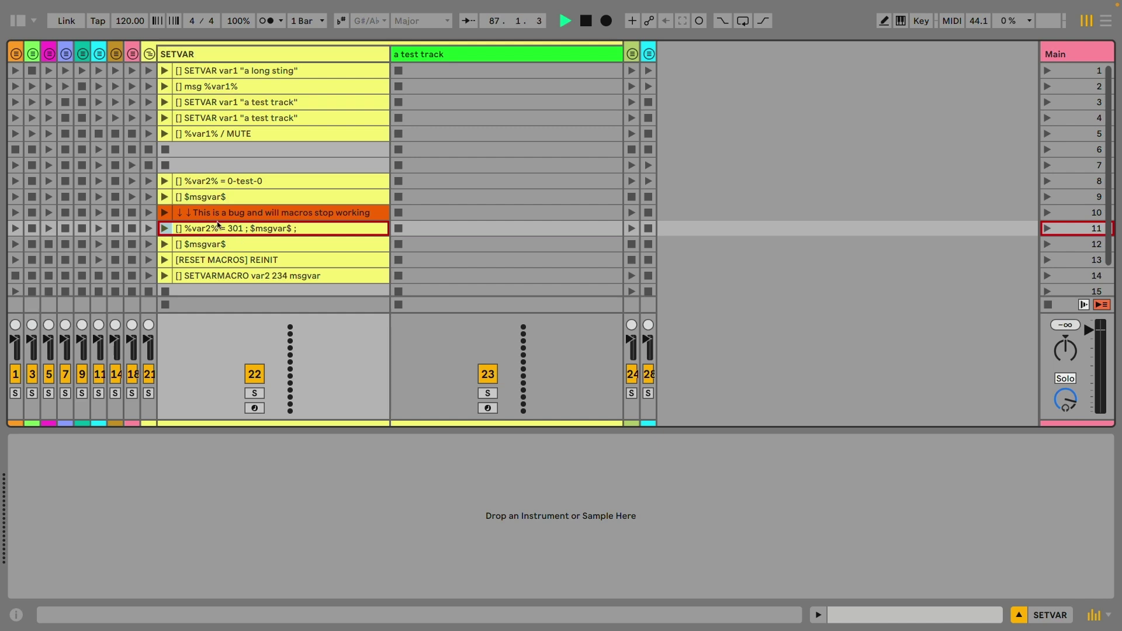
pyautogui.click(165, 228)
pyautogui.click(165, 229)
pyautogui.scroll(-3, 166, 199)
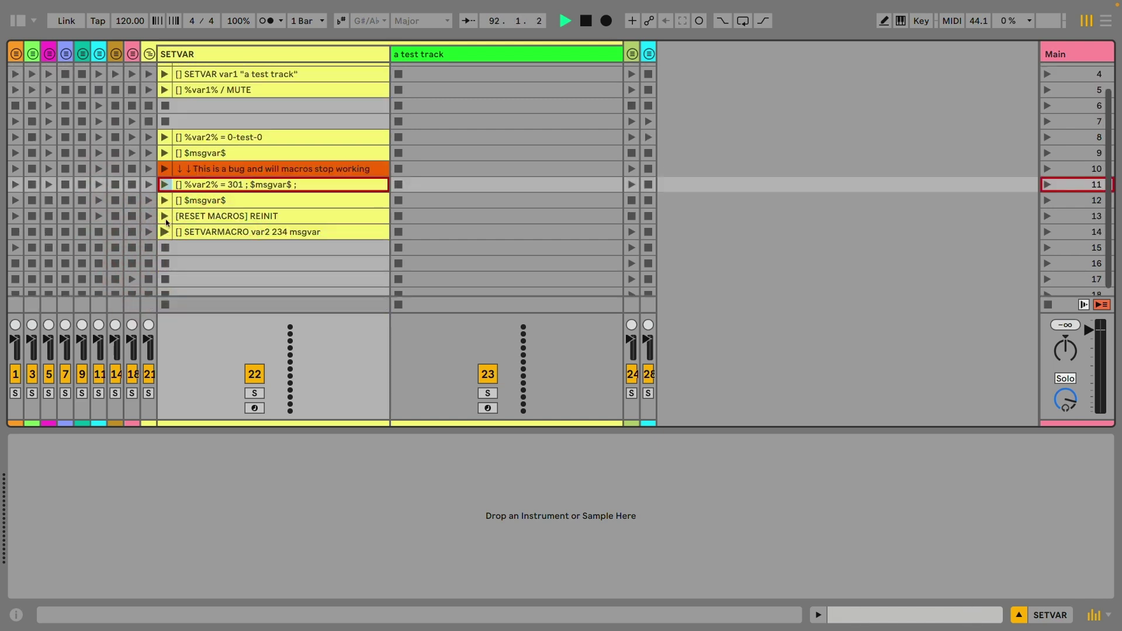
pyautogui.click(166, 200)
pyautogui.click(216, 200)
pyautogui.scroll(1, 269, 205)
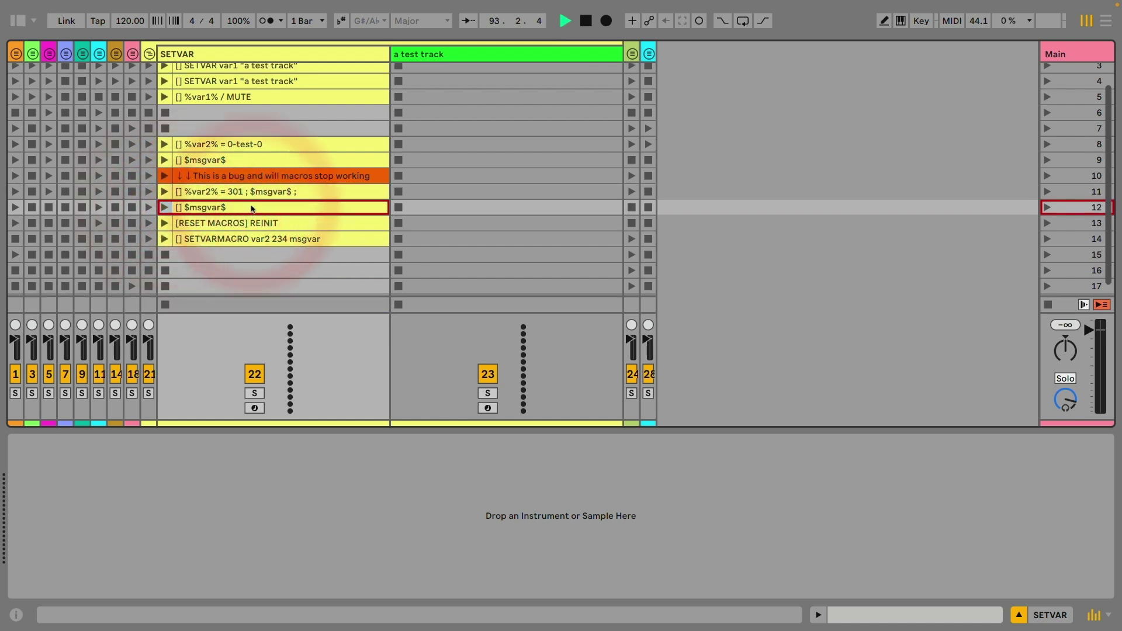
pyautogui.click(165, 217)
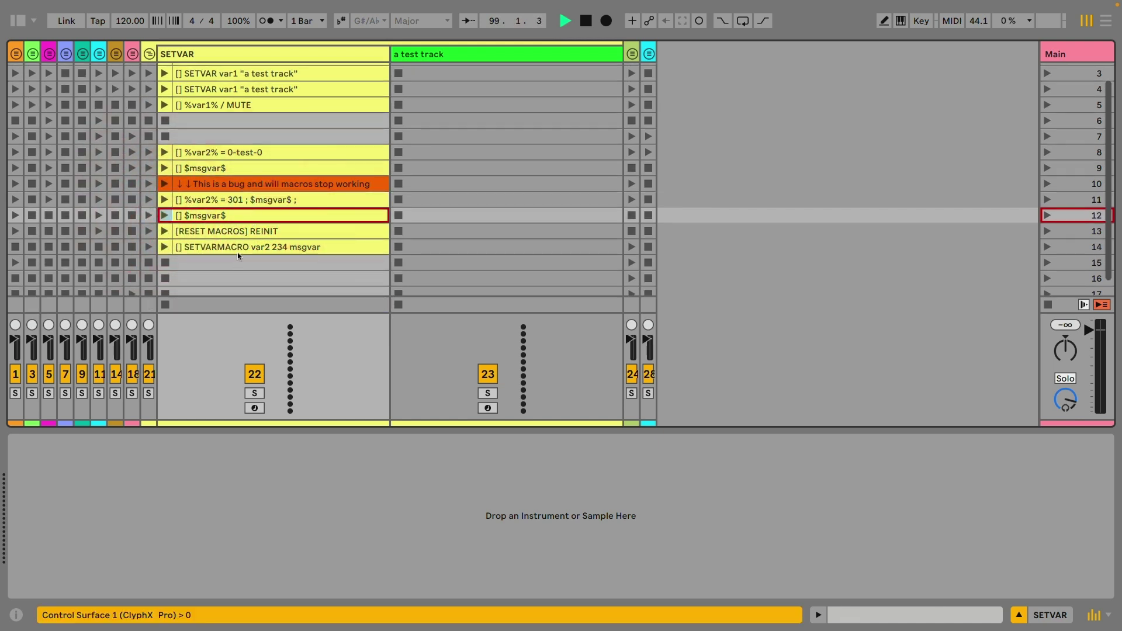
# Show the message variable again, then run SETVARMACRO so the status bar reports 234.
pyautogui.click(164, 154)
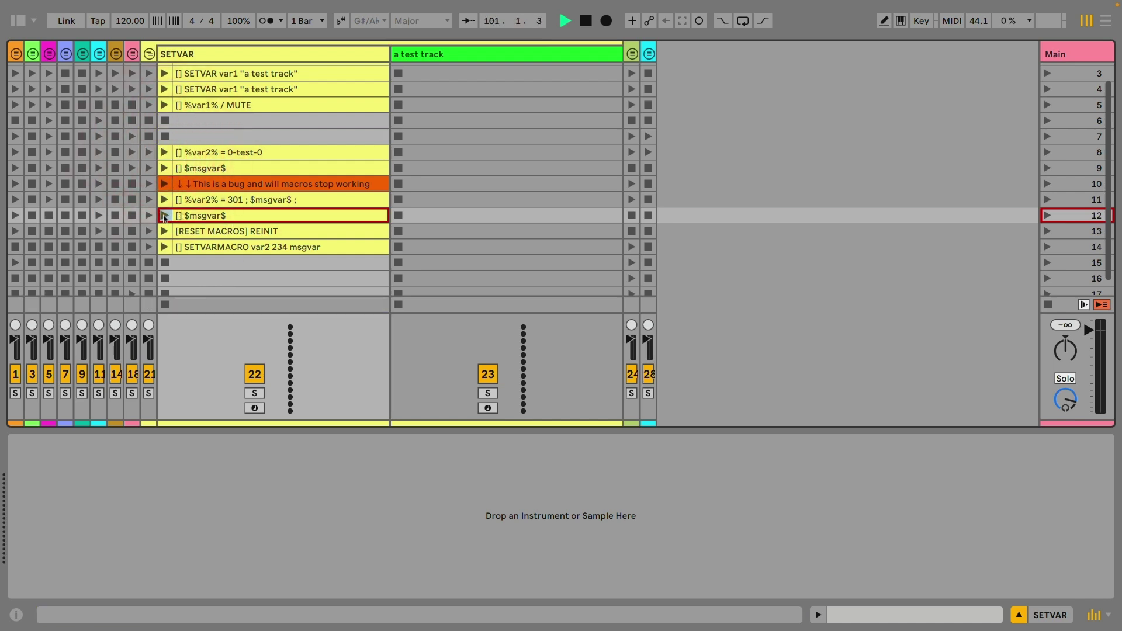
pyautogui.click(164, 216)
pyautogui.click(165, 248)
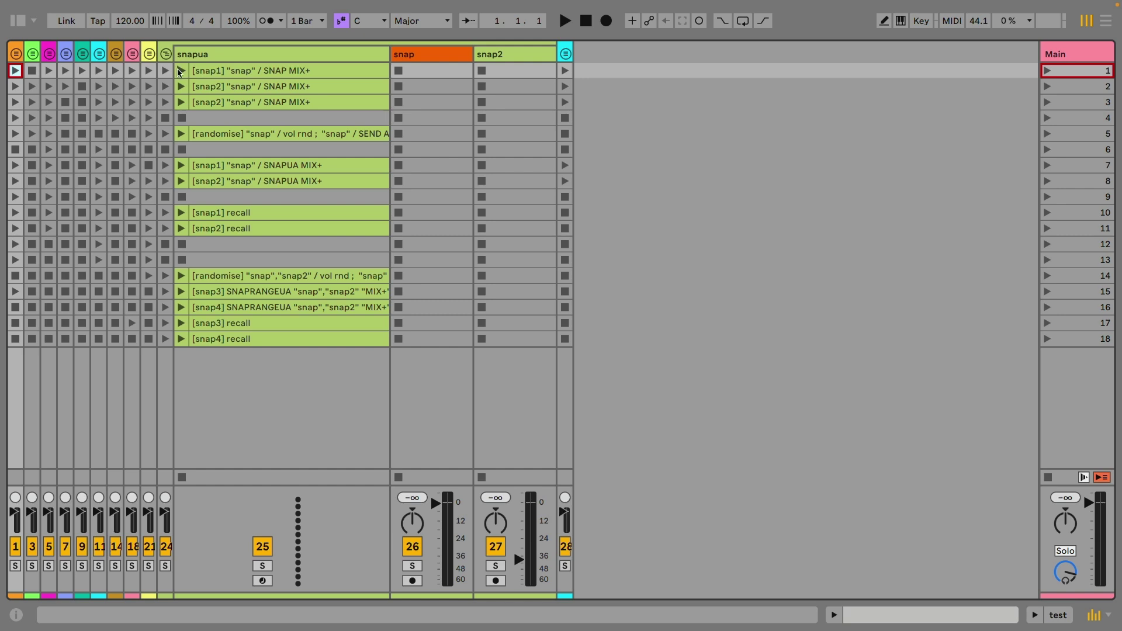
# Capture snap1 from the snap track's mix, randomise its volume and sends, then recall snap1.
pyautogui.click(179, 69)
pyautogui.click(182, 134)
pyautogui.click(181, 166)
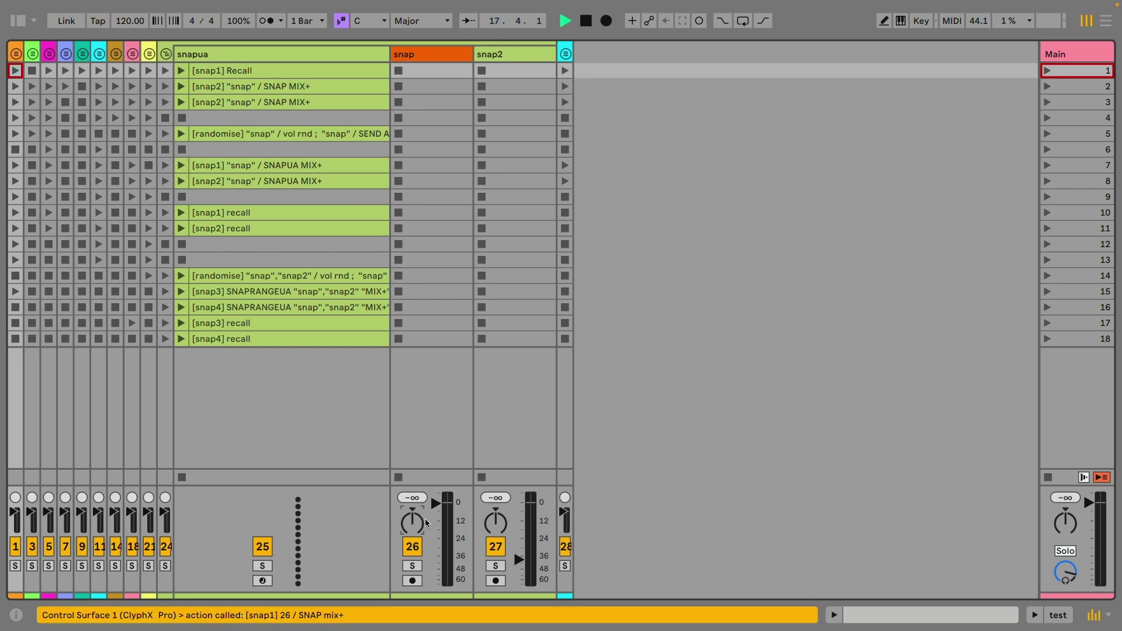
pyautogui.click(181, 212)
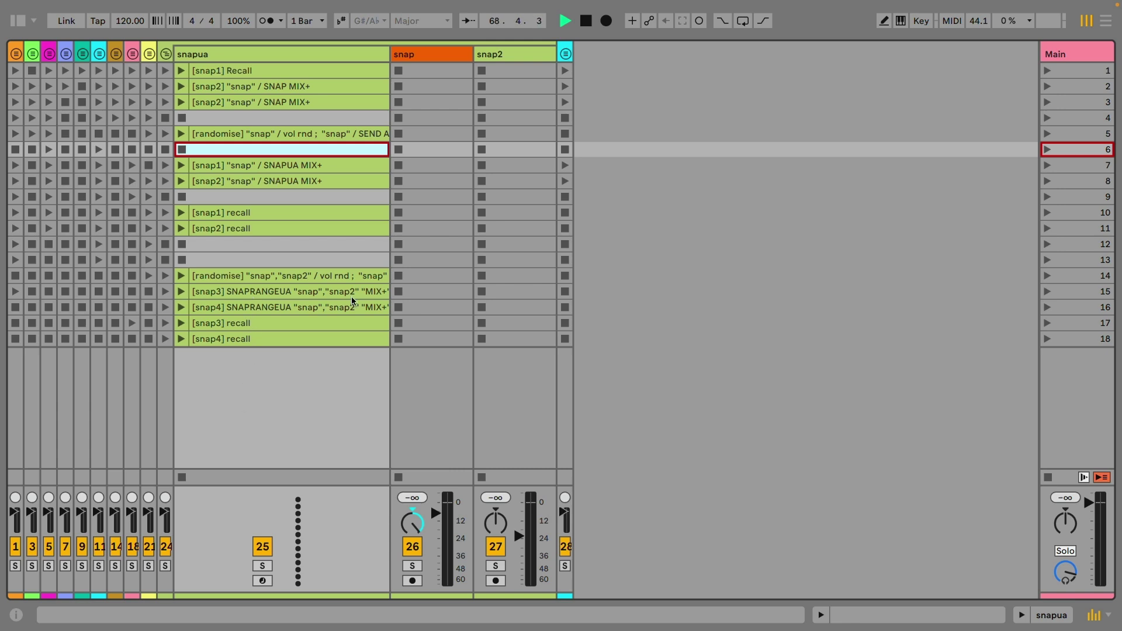
# Rename the [snap3] SNAPRANGEUA clip so its track list reads 1-3,5.
pyautogui.click(324, 297)
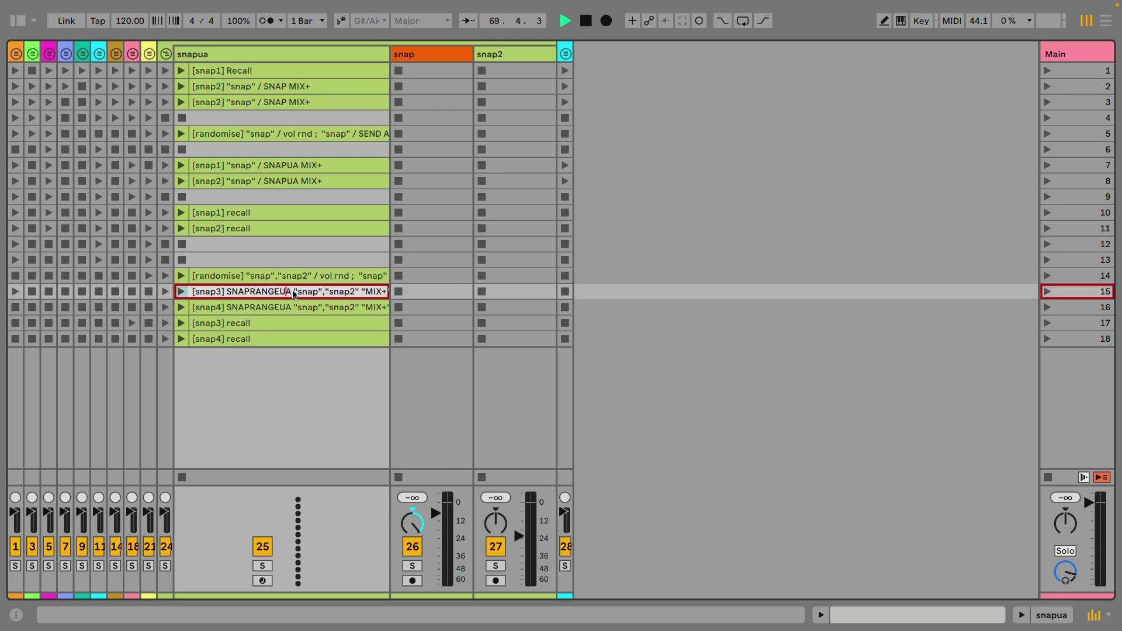
pyautogui.moveTo(293, 295); pyautogui.dragTo(359, 295)
pyautogui.write('ALL')
pyautogui.press('BackSpace')
pyautogui.press('BackSpace')
pyautogui.press('BackSpace')
pyautogui.write('SEL')
pyautogui.press('BackSpace')
pyautogui.press('BackSpace')
pyautogui.press('BackSpace')
pyautogui.write('1-3,5')
pyautogui.press('Return')
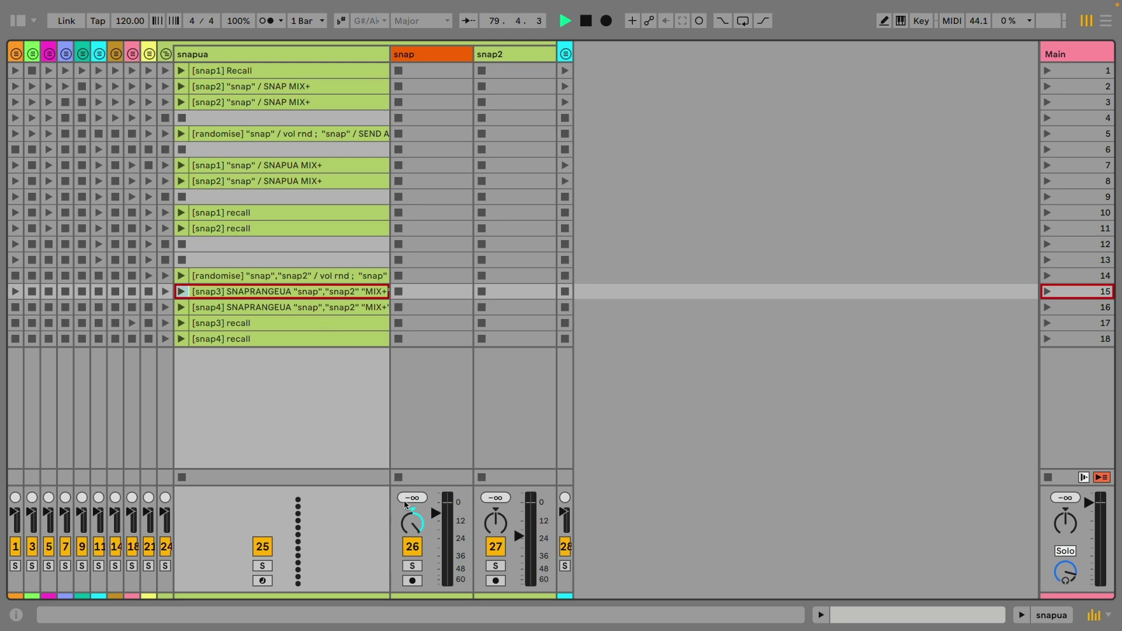
# Capture the snap3 and snap4 snapshots, then recall snap3.
pyautogui.click(182, 291)
pyautogui.click(182, 307)
pyautogui.click(181, 324)
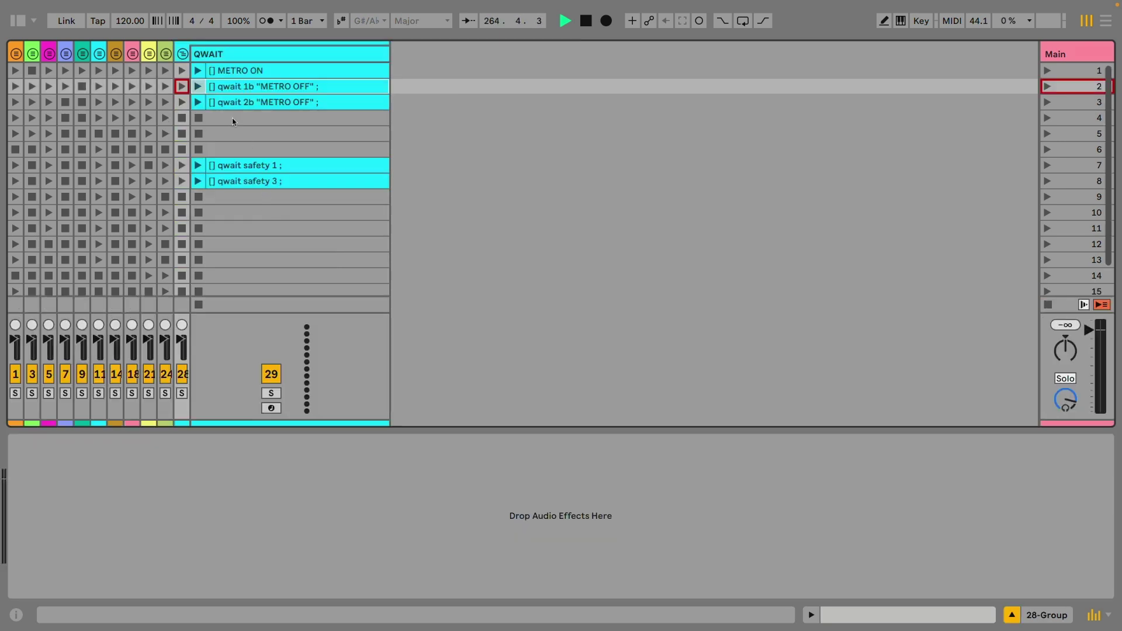
pyautogui.click(233, 118)
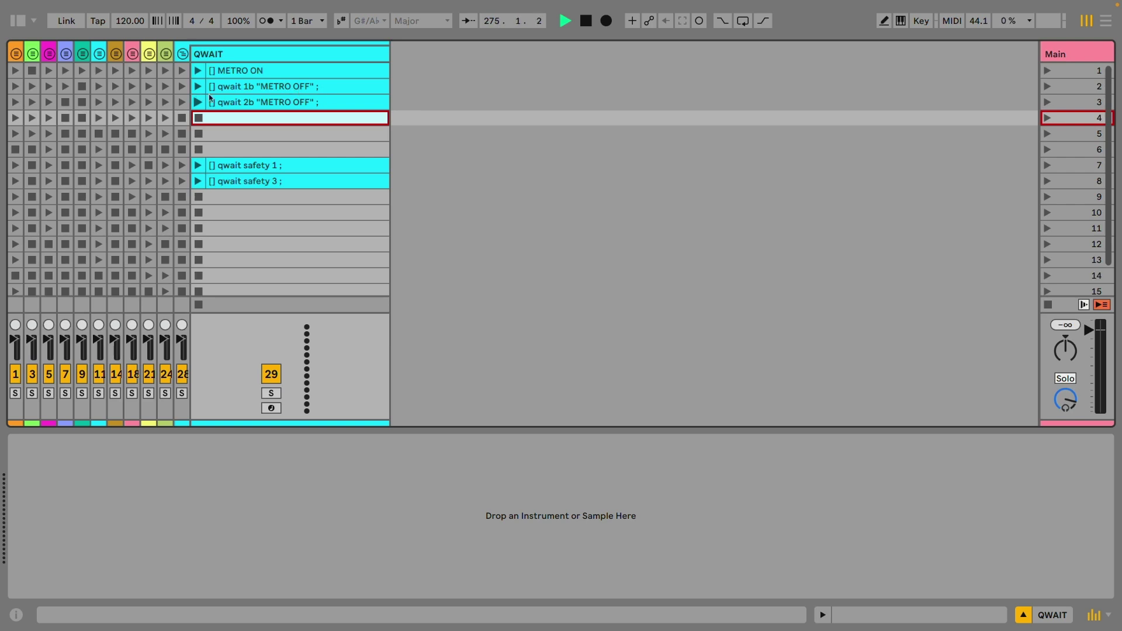
pyautogui.click(233, 91)
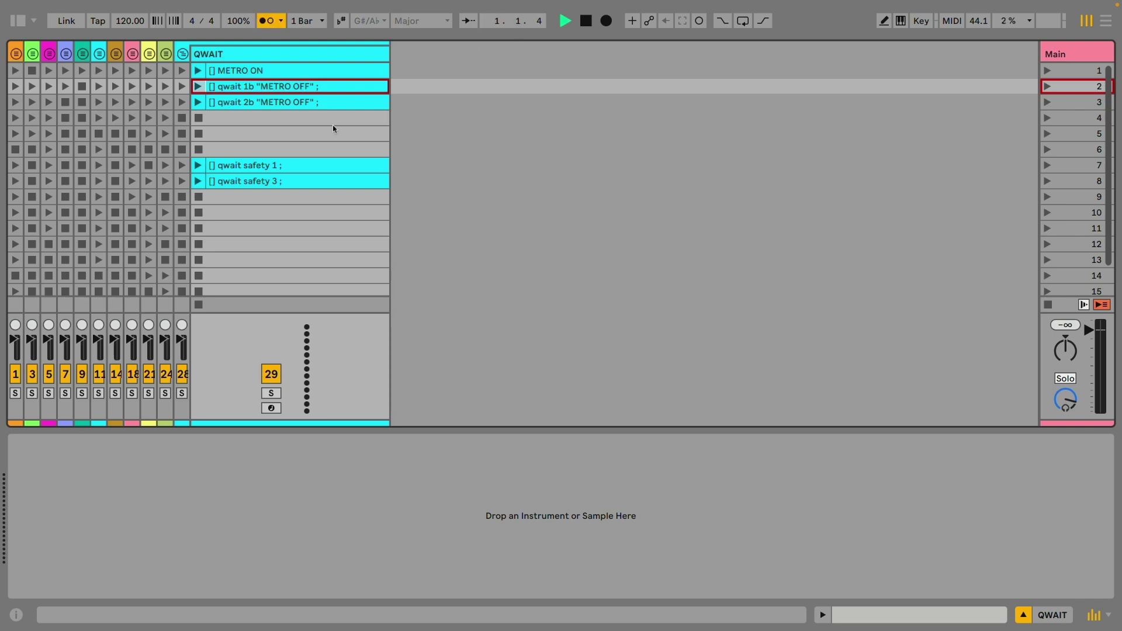
# Switch the metronome on twice, letting the qwait 1b and 2b METRO OFF clips turn it off, then fold the group.
pyautogui.click(199, 87)
pyautogui.click(198, 70)
pyautogui.click(198, 87)
pyautogui.click(198, 71)
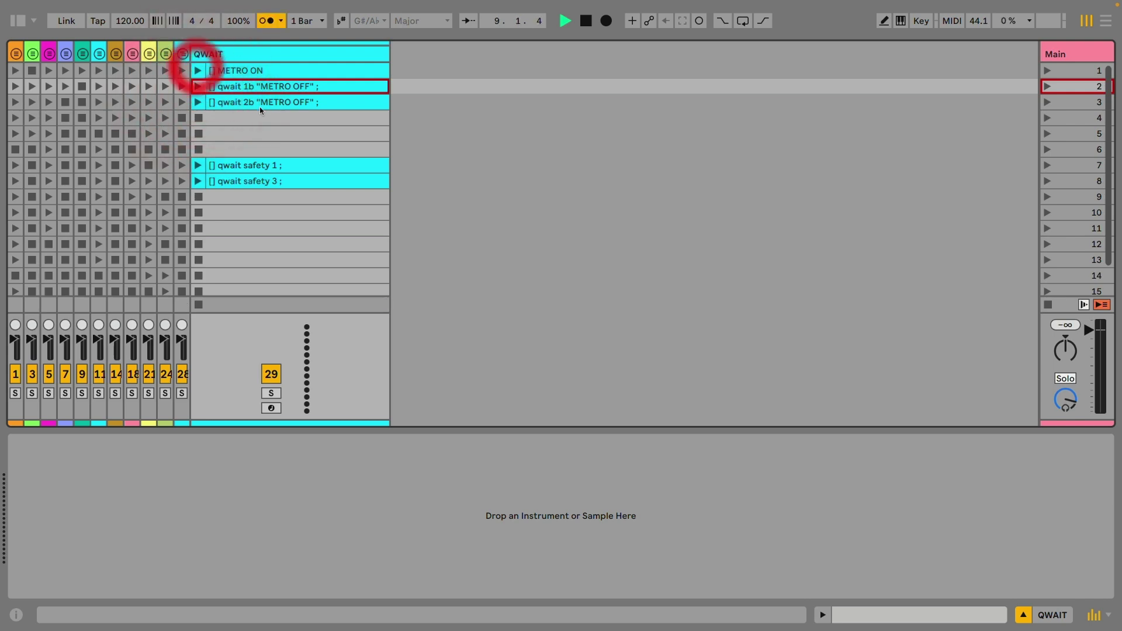
pyautogui.click(197, 102)
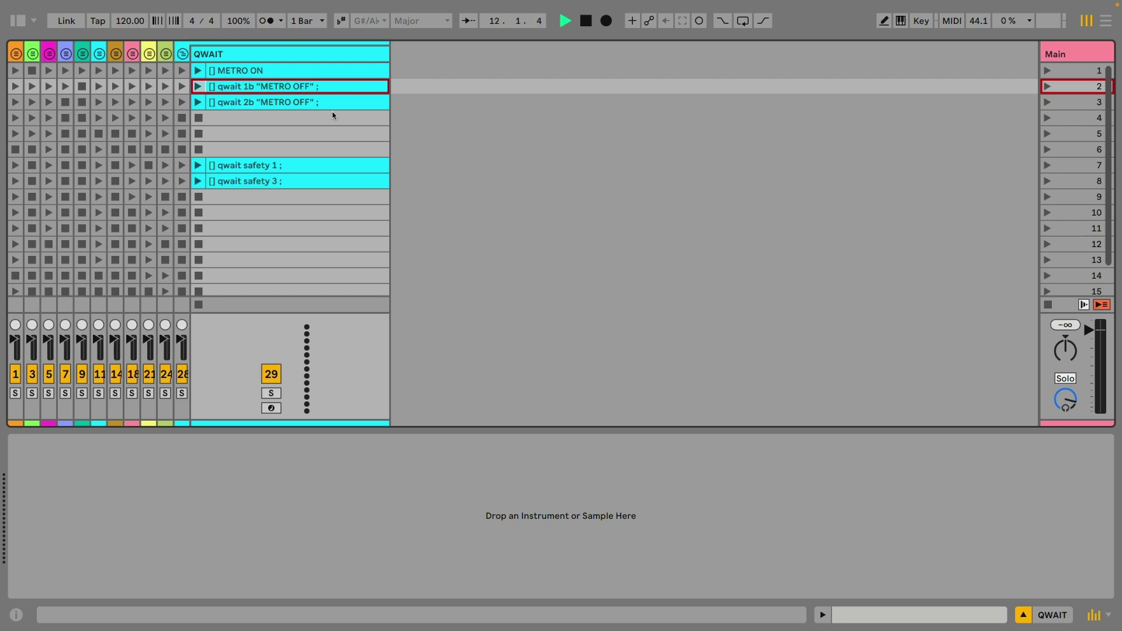
pyautogui.click(283, 132)
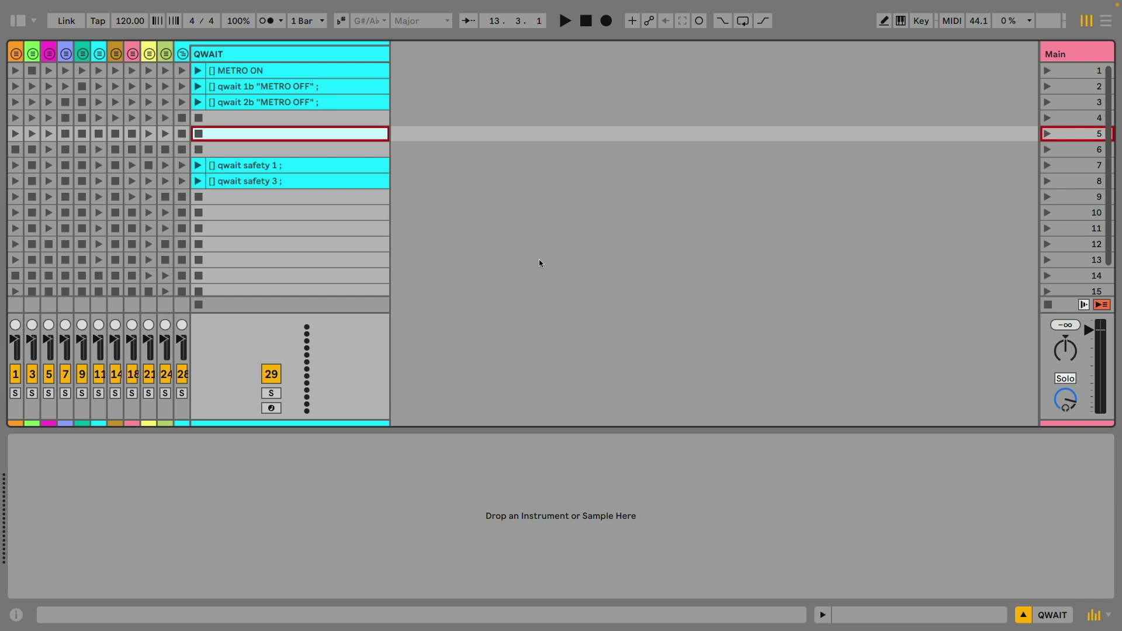
pyautogui.hotkey('ctrl', 'z')
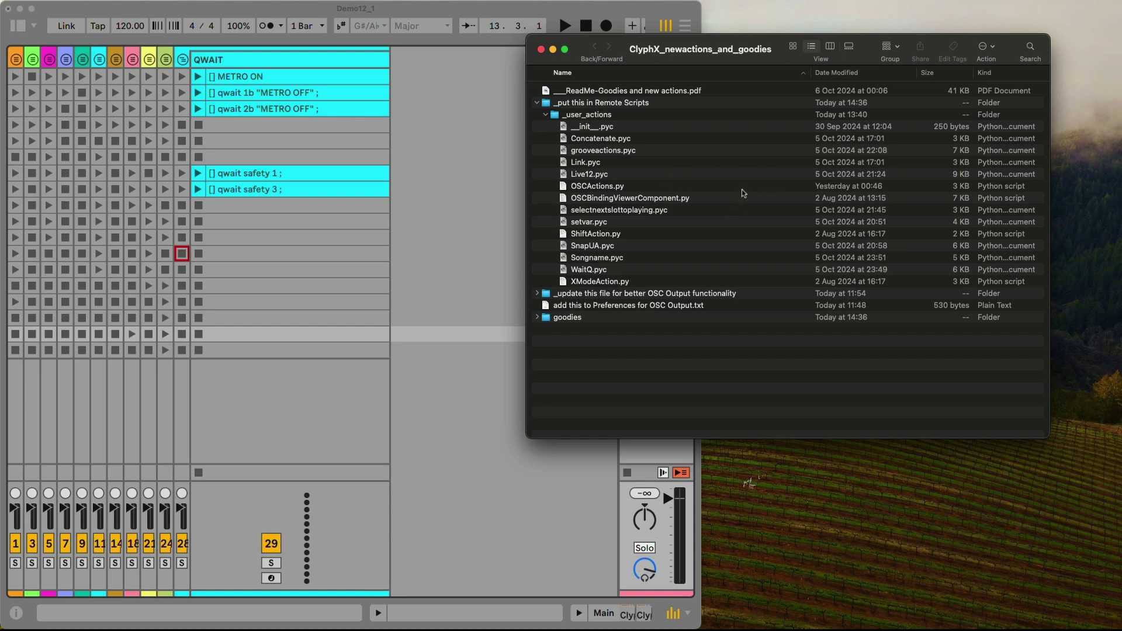
# Browse the _user_actions Python scripts like OSCActions.py and XModeAction.py, then collapse the folder.
pyautogui.click(699, 190)
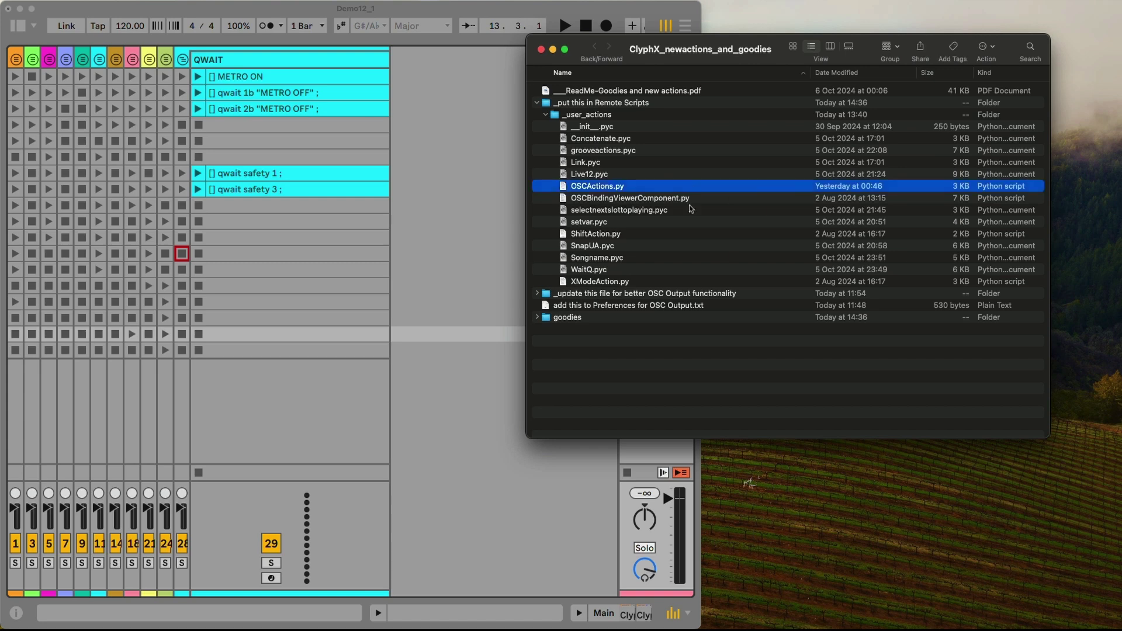
pyautogui.click(687, 202)
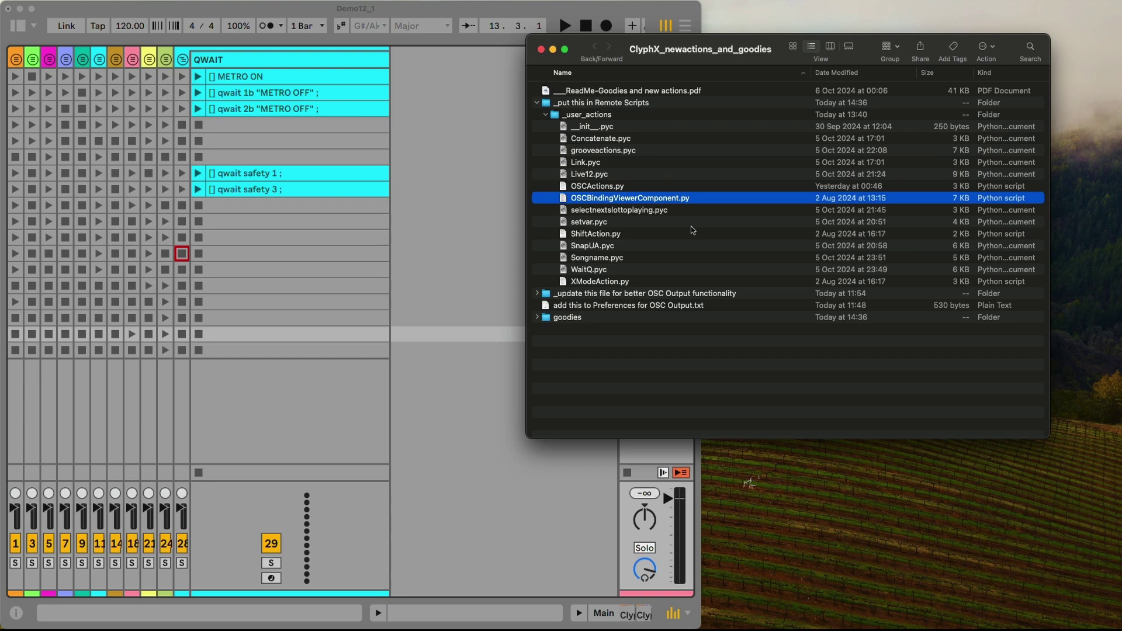
pyautogui.click(622, 241)
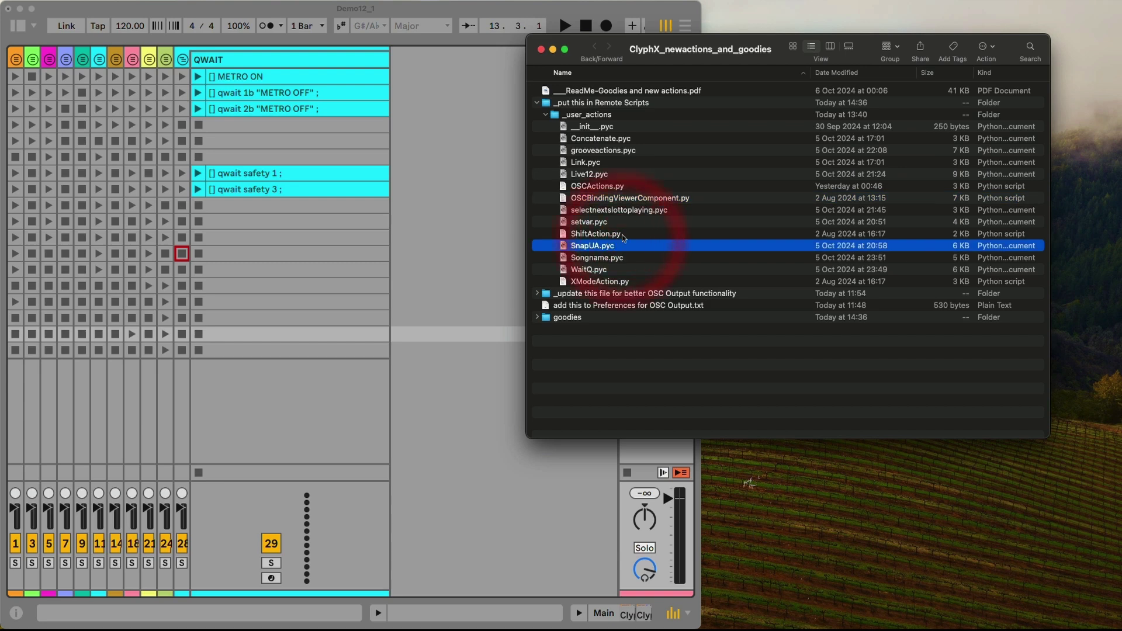
pyautogui.click(619, 282)
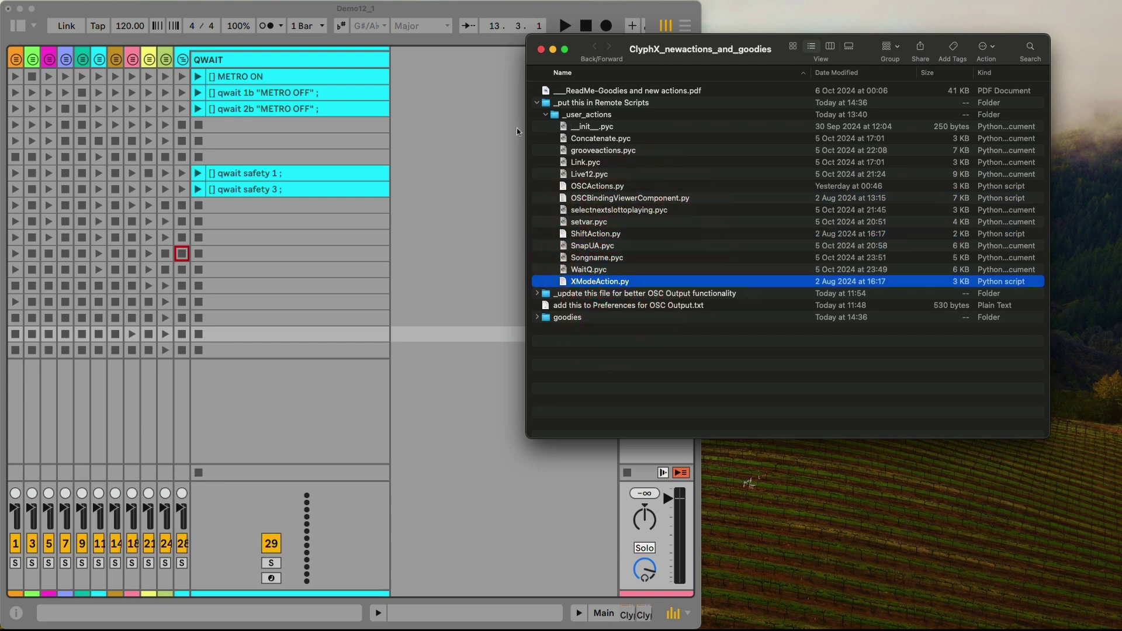
pyautogui.click(545, 115)
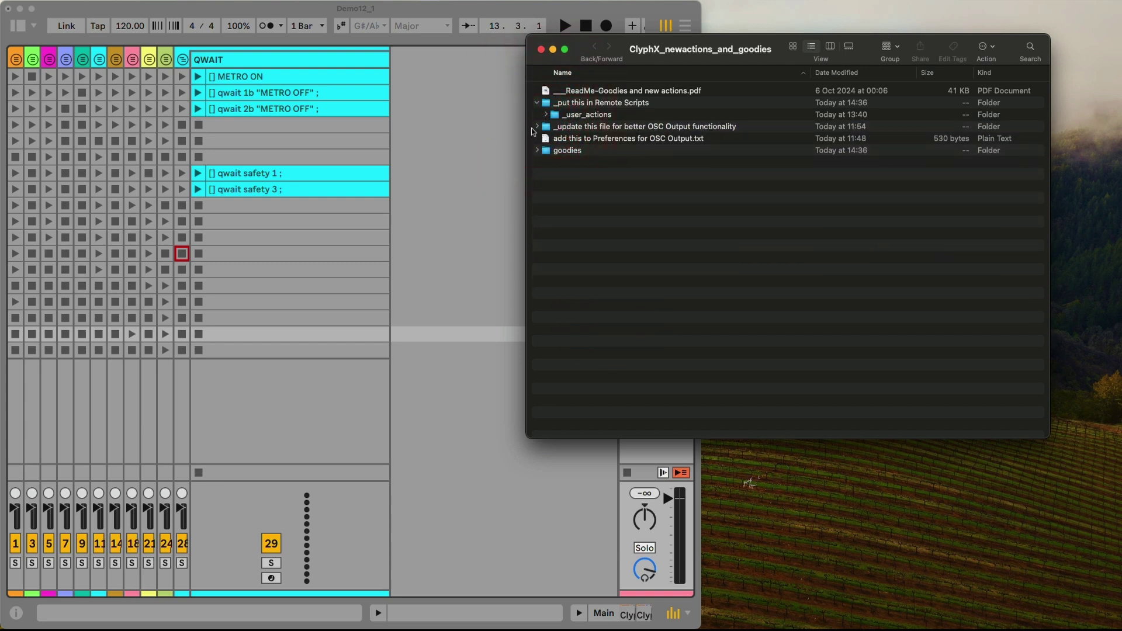
# Expand the OSC output update folder and read the OSC Output preferences text file in TextEdit.
pyautogui.click(530, 127)
pyautogui.click(536, 126)
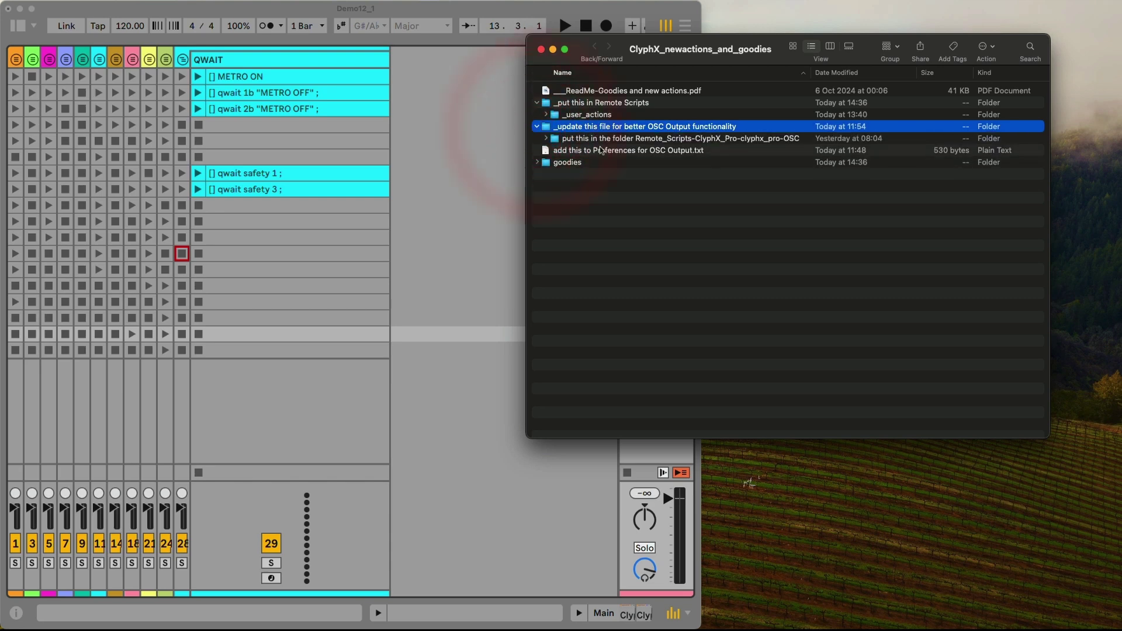
pyautogui.click(545, 138)
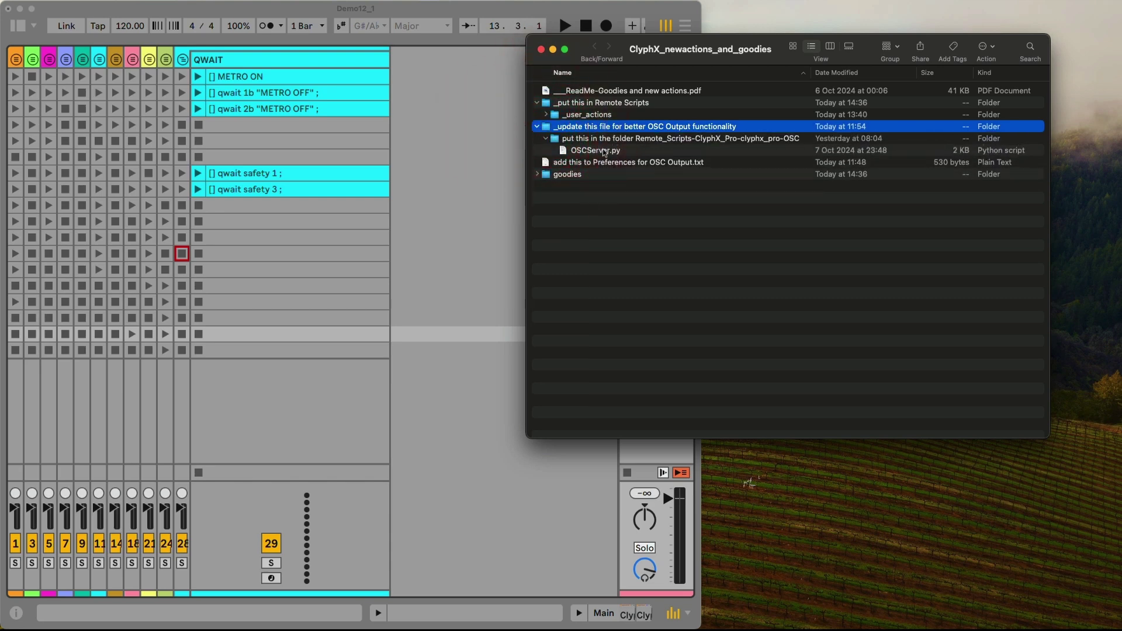
pyautogui.click(608, 164)
pyautogui.doubleClick(608, 164)
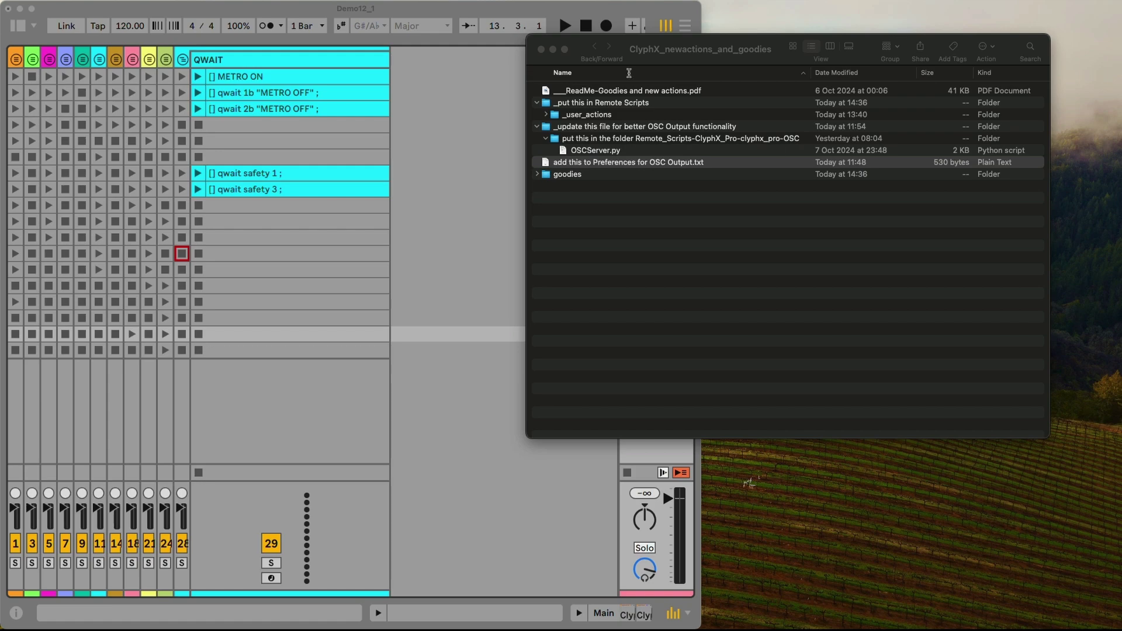
pyautogui.click(262, 20)
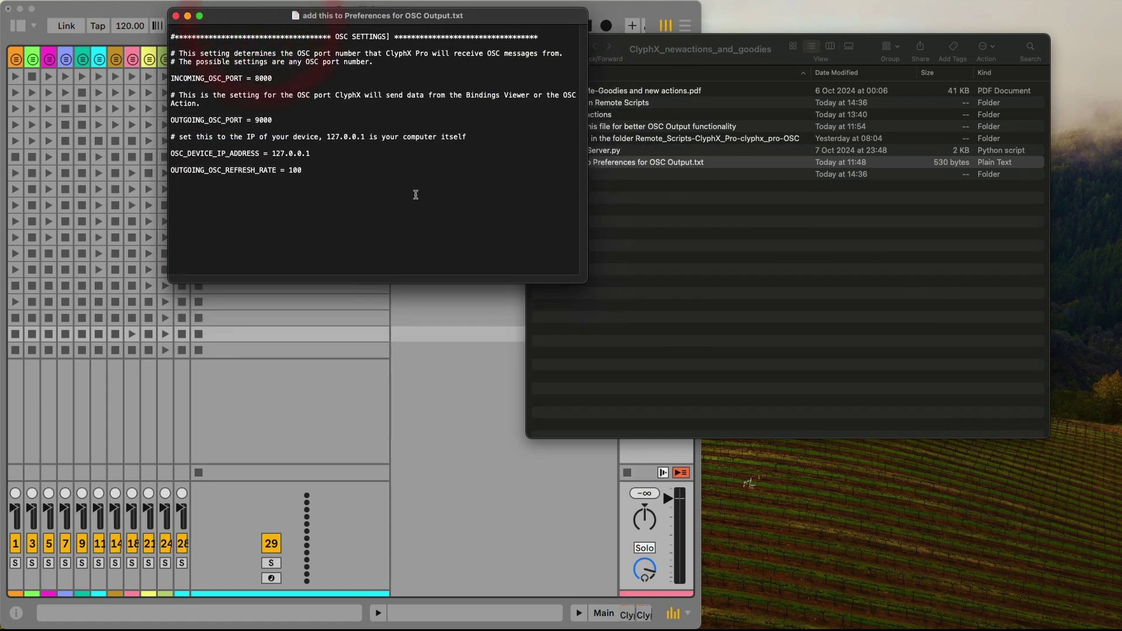
pyautogui.press('super+a')
pyautogui.moveTo(587, 279); pyautogui.dragTo(847, 461)
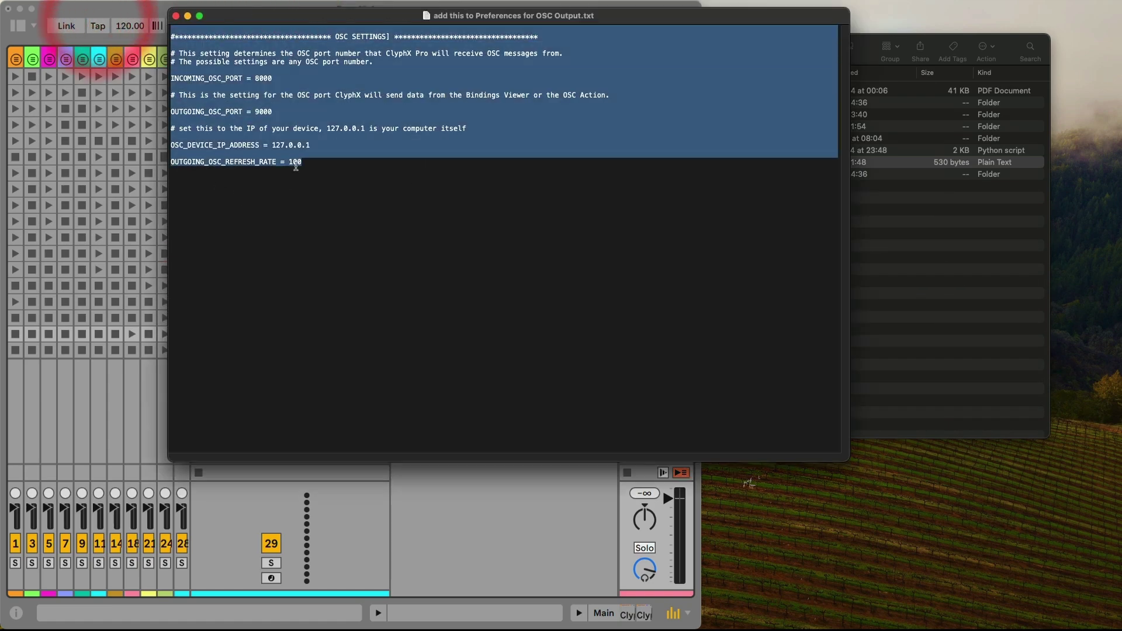
pyautogui.click(176, 18)
# Expand the goodies folder to list its four devices and move the Finder window aside.
pyautogui.click(791, 259)
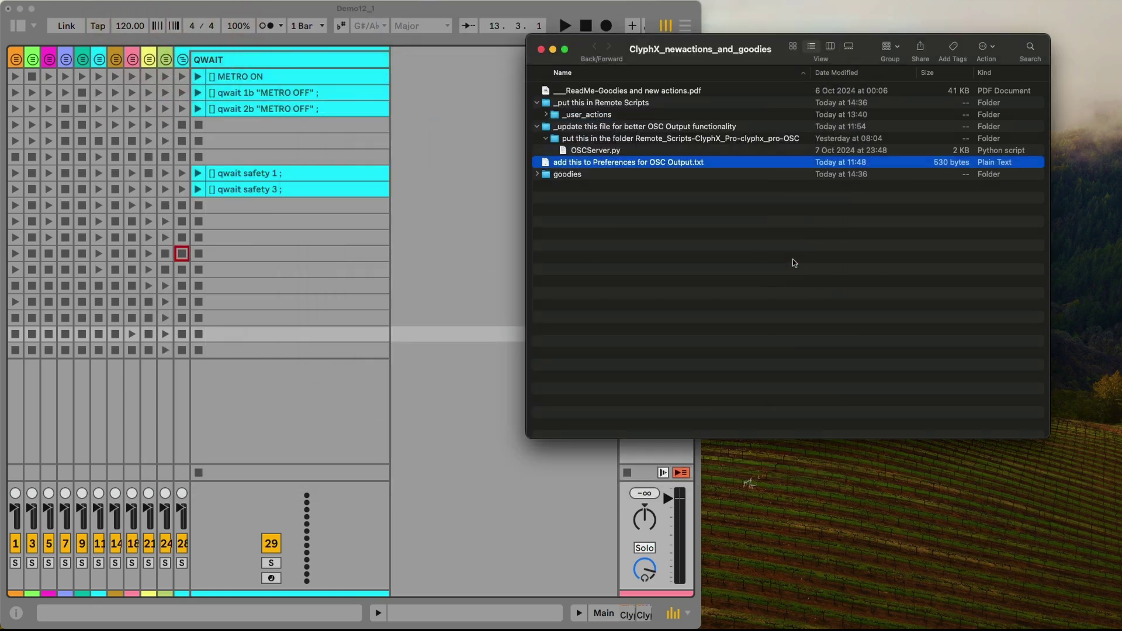
pyautogui.click(537, 126)
pyautogui.click(537, 150)
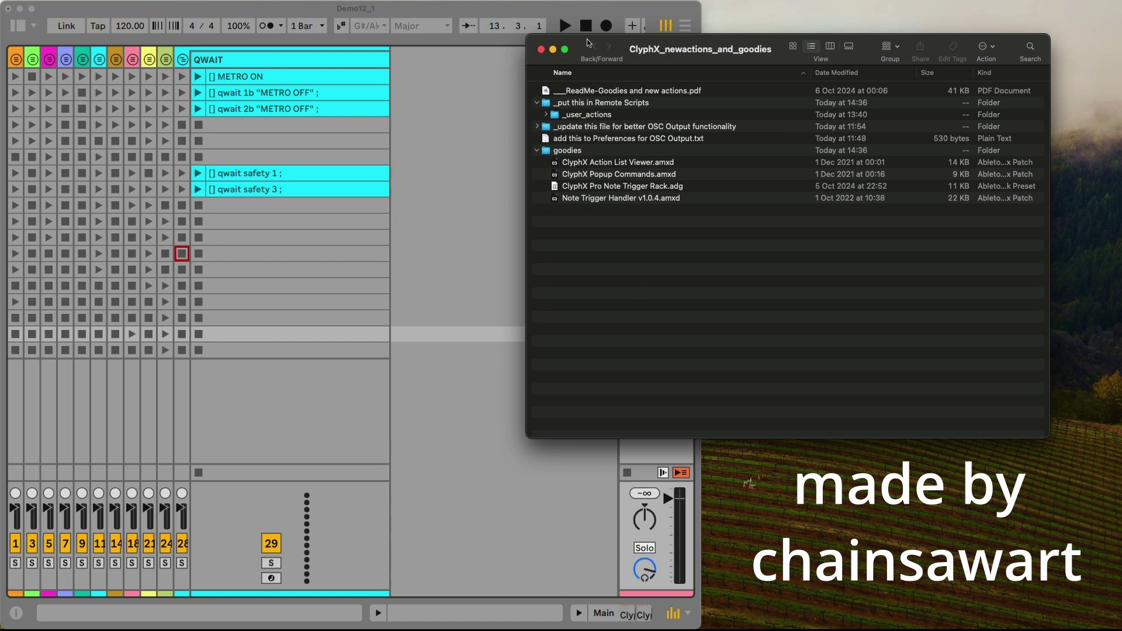
pyautogui.moveTo(589, 44); pyautogui.dragTo(821, 35)
# Run METRO from the ClyphX Popup command prompt to switch the metronome on.
pyautogui.click(478, 278)
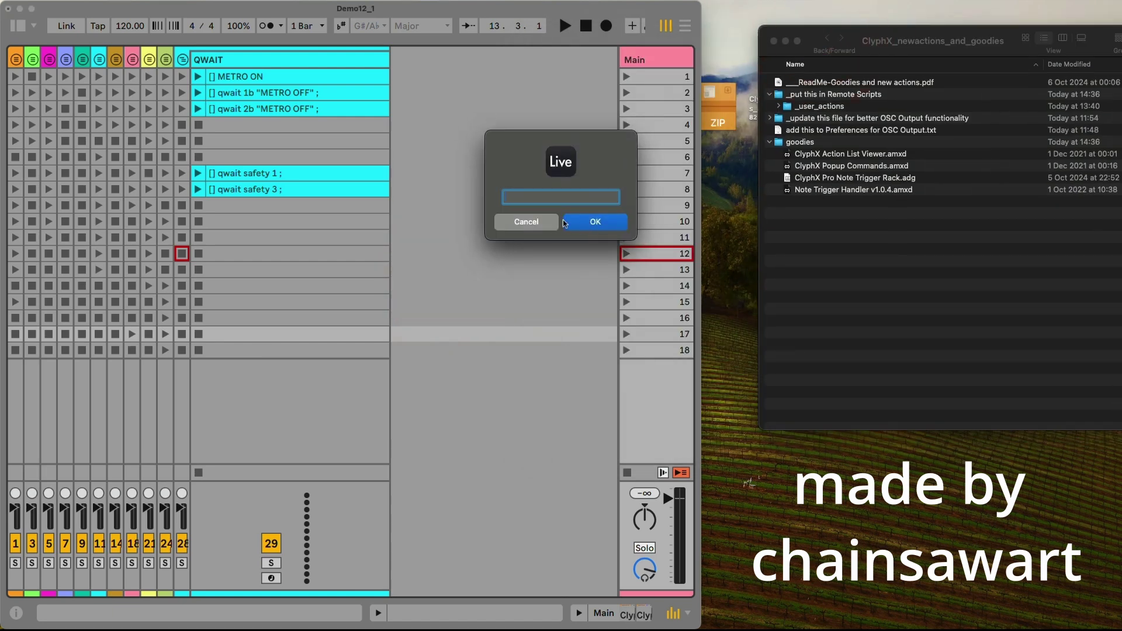
pyautogui.click(534, 227)
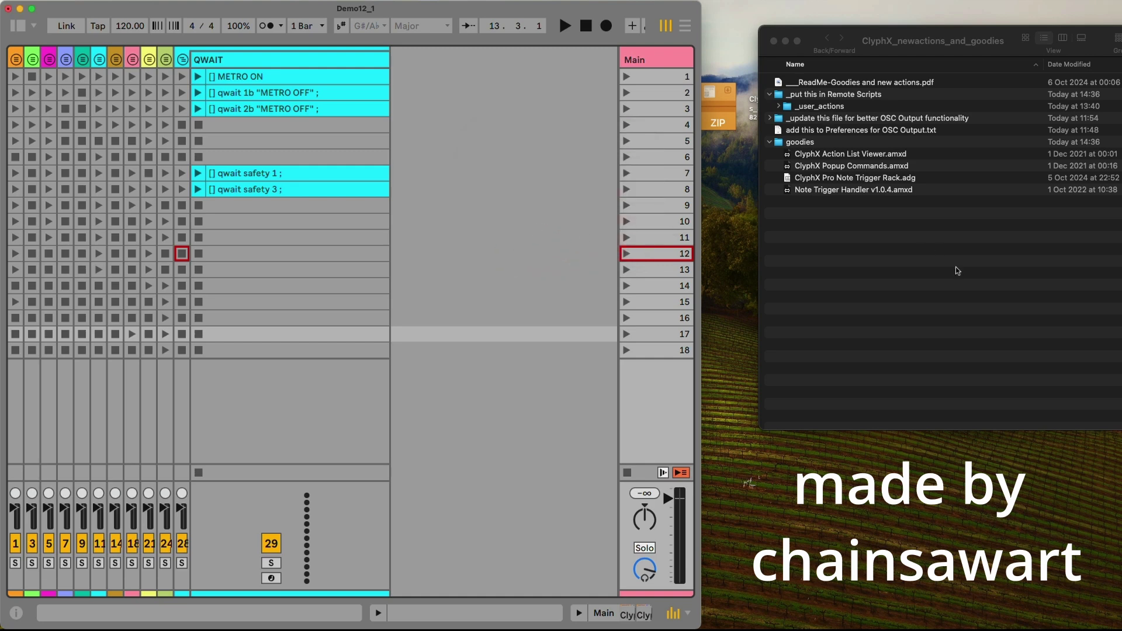
pyautogui.press('super+alt+l')
pyautogui.click(246, 488)
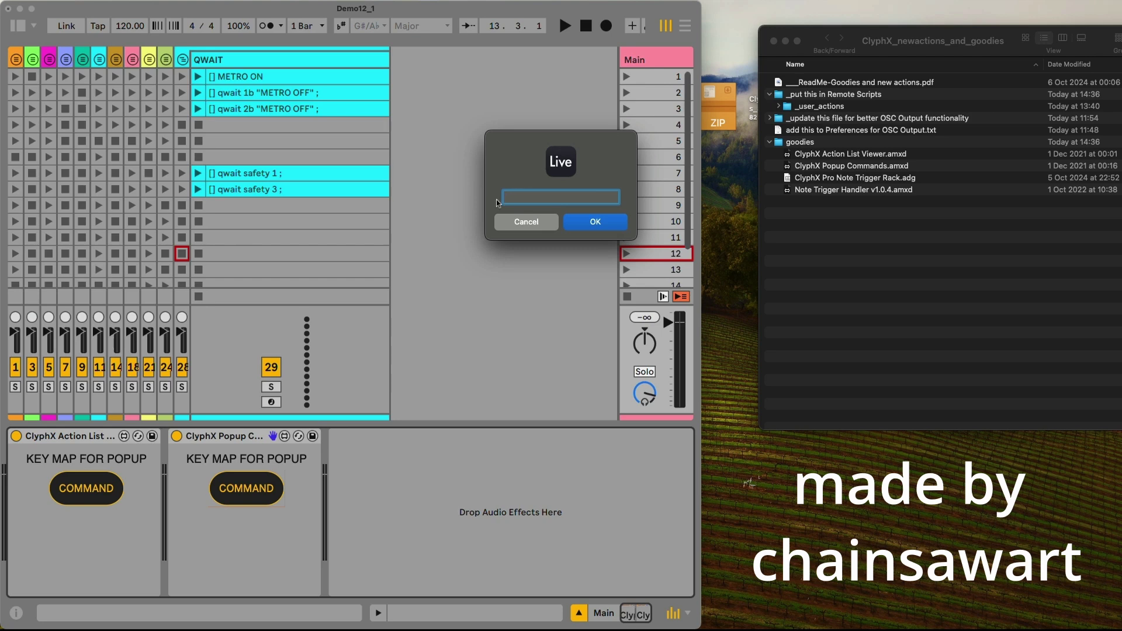
pyautogui.write('METRO')
pyautogui.press('Return')
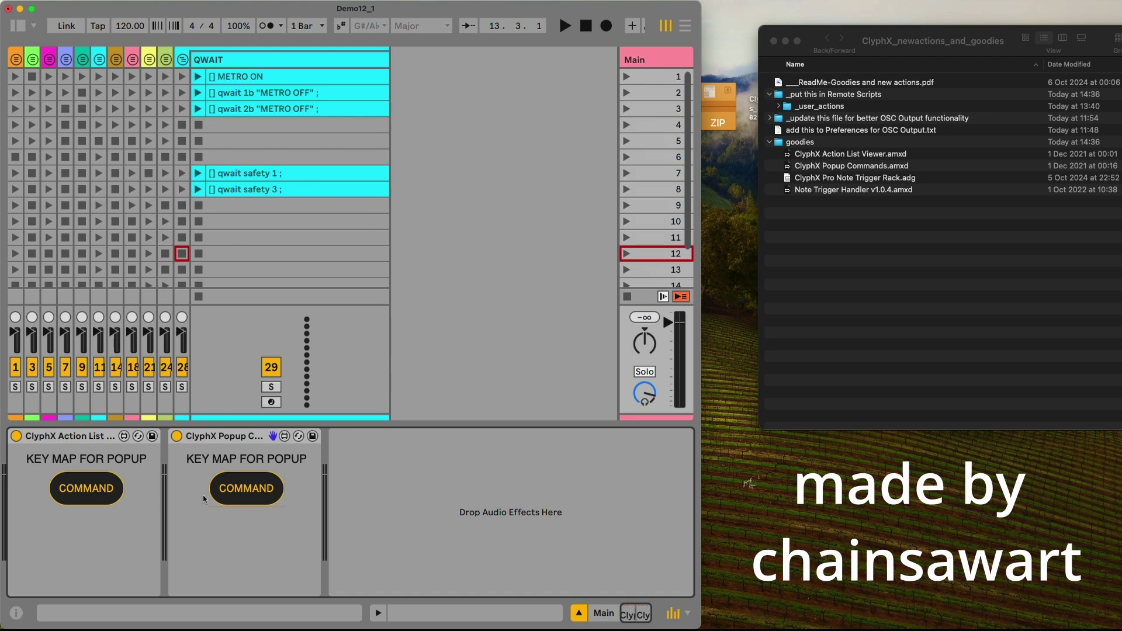
# Map the ClyphX popup command to the X key using Cmd+K key mapping mode.
pyautogui.press('super+k')
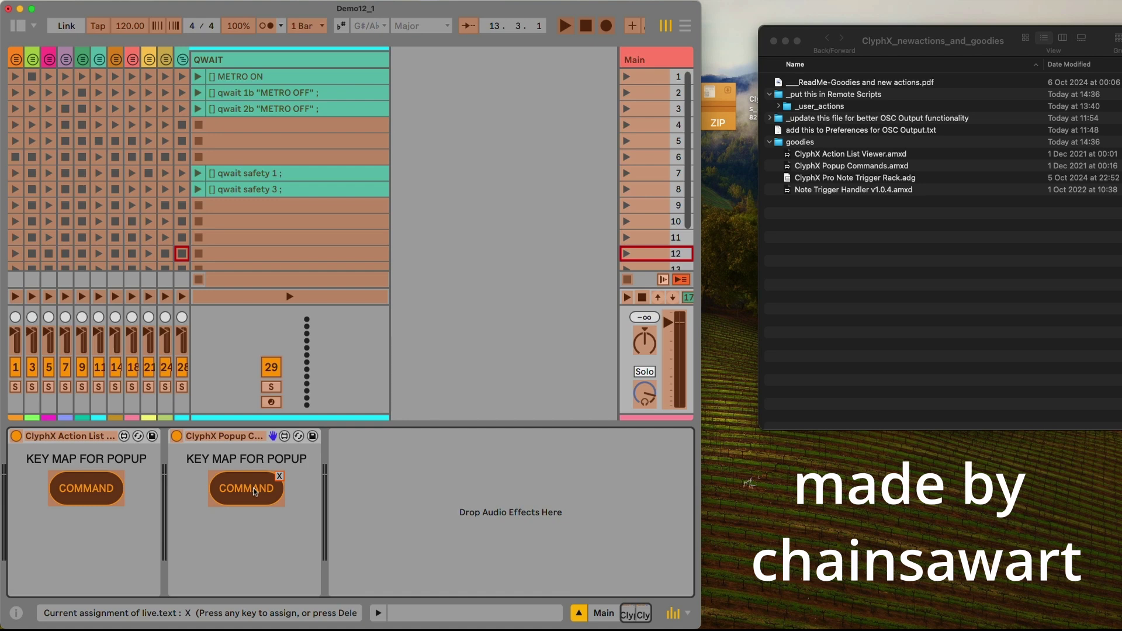
pyautogui.press('super+k')
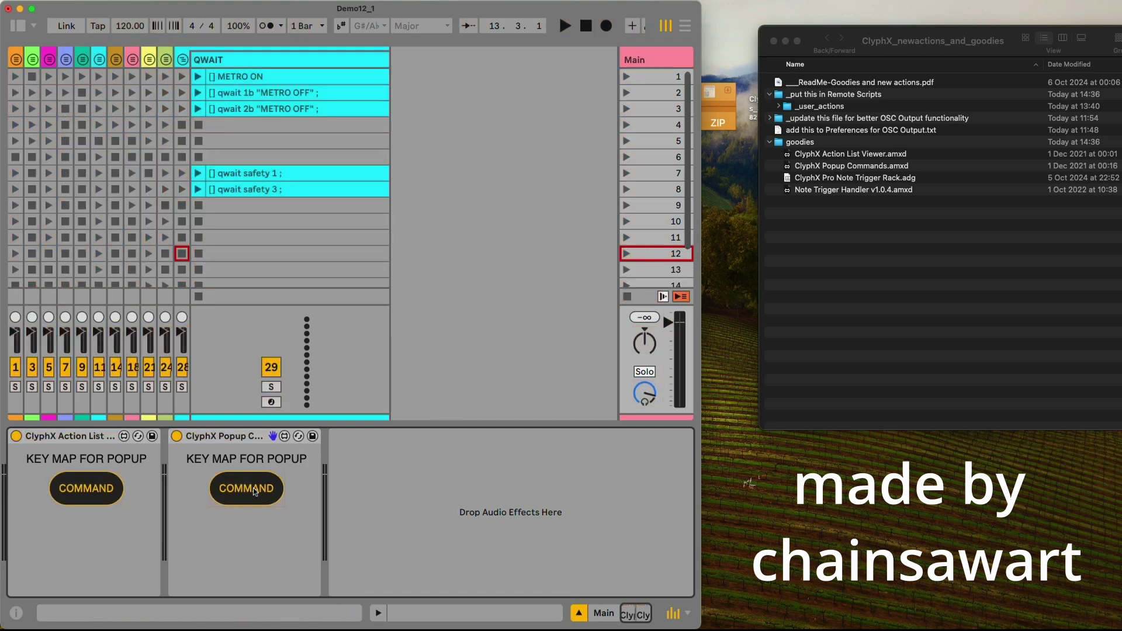
pyautogui.click(237, 488)
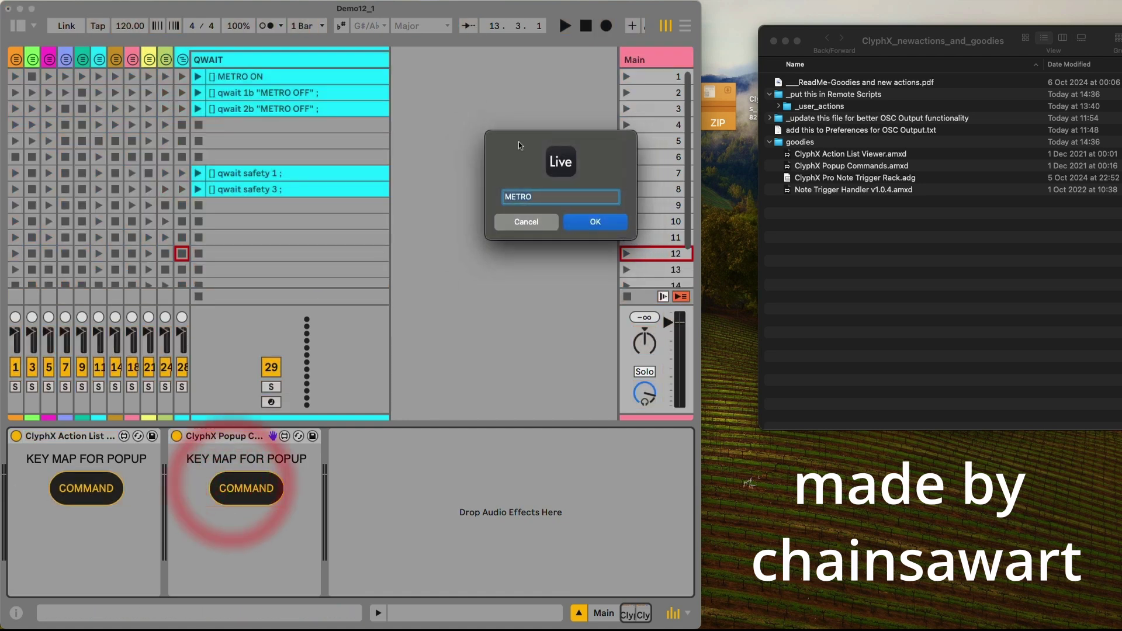
pyautogui.click(520, 222)
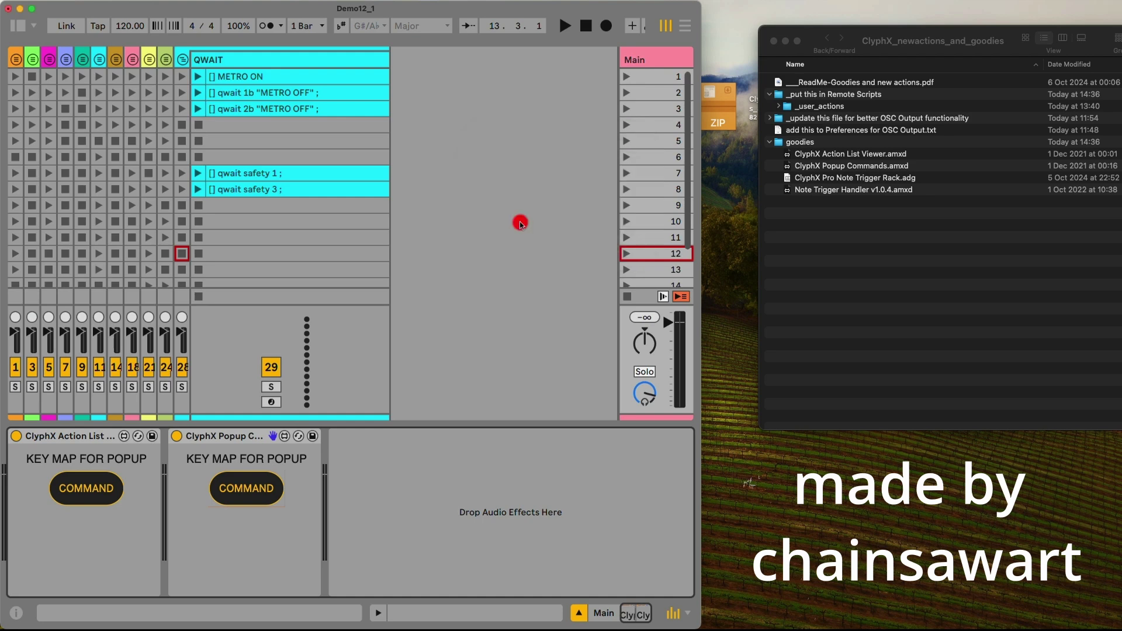
pyautogui.click(225, 476)
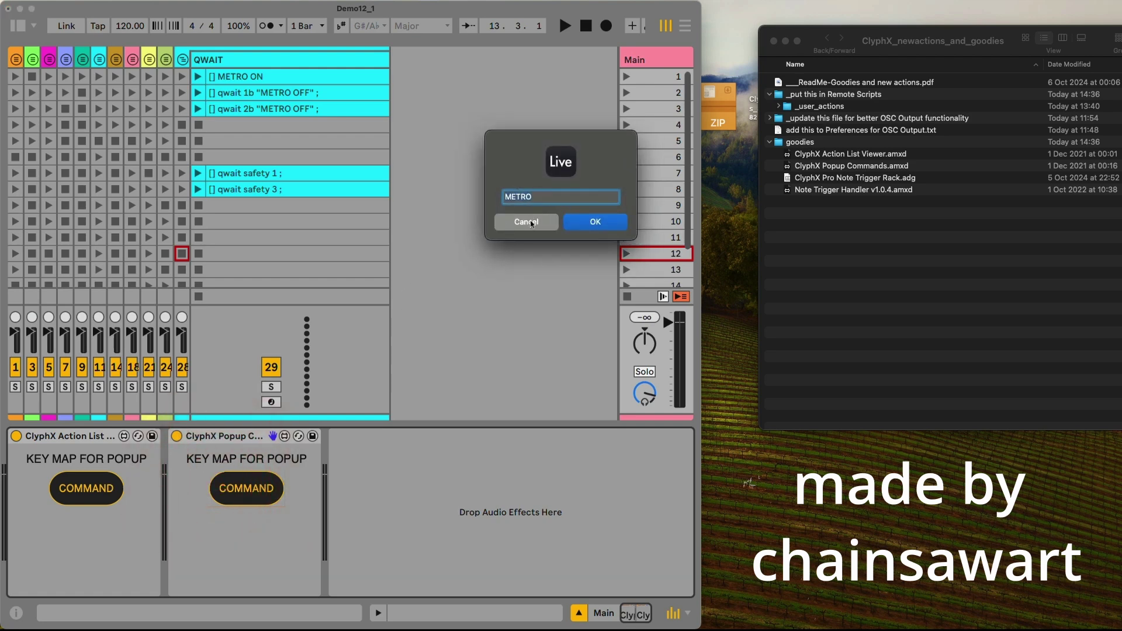
# Replace the Action List Viewer's 'metro ; waits 4 ; metro' text with a pasted action line.
pyautogui.click(531, 223)
pyautogui.click(86, 485)
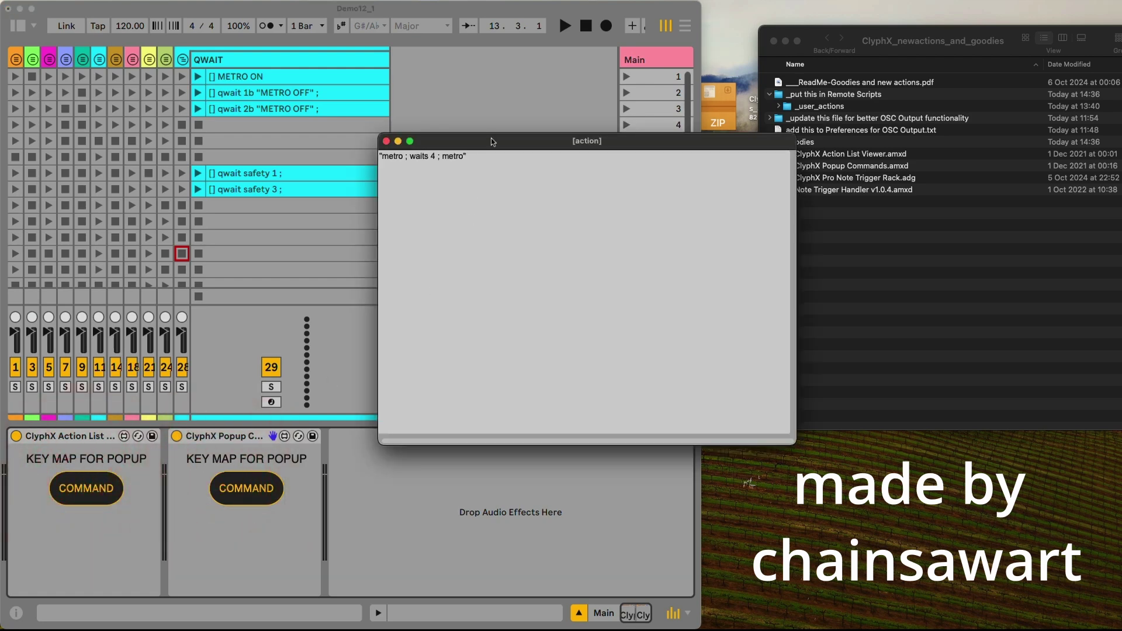
pyautogui.moveTo(490, 138); pyautogui.dragTo(226, 122)
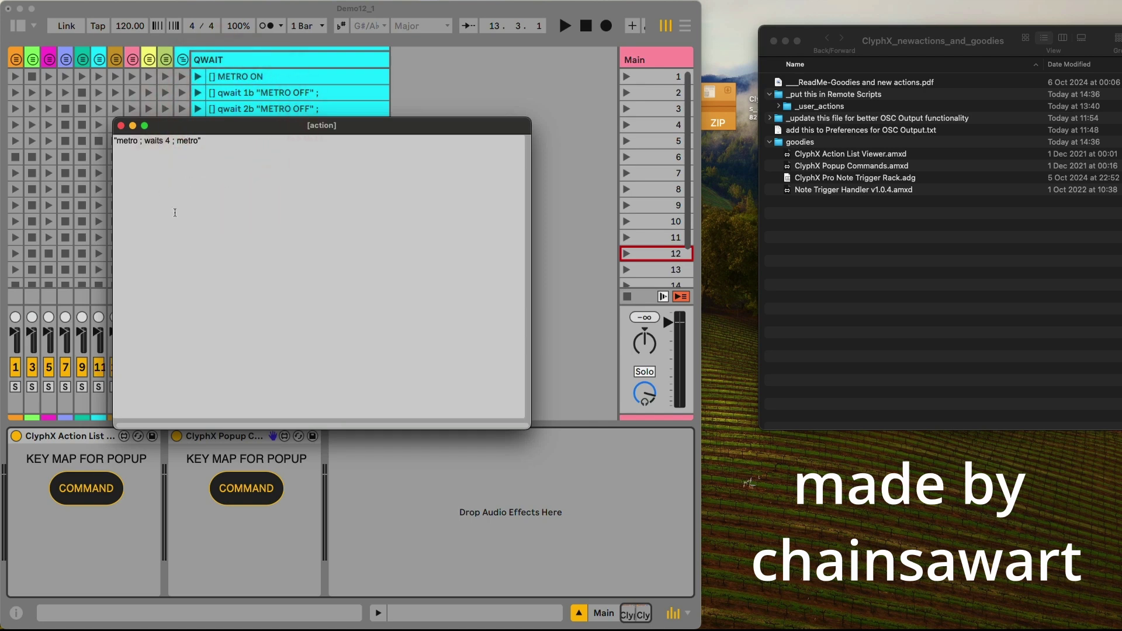
pyautogui.press('super+a')
pyautogui.press('BackSpace')
pyautogui.press('super+v')
pyautogui.click(121, 125)
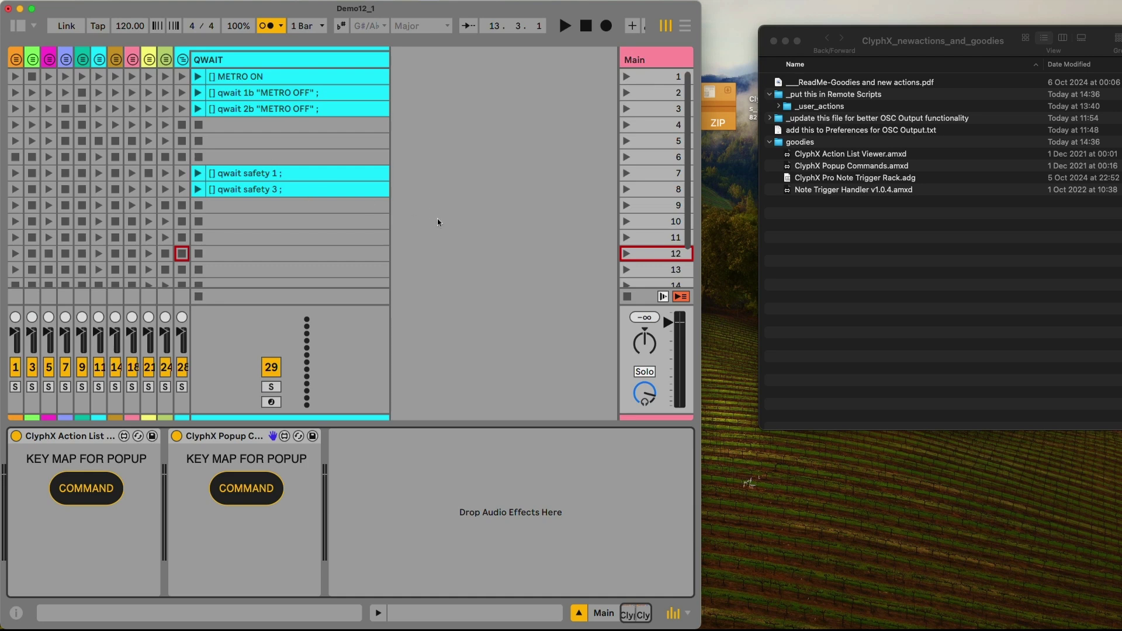
pyautogui.click(927, 218)
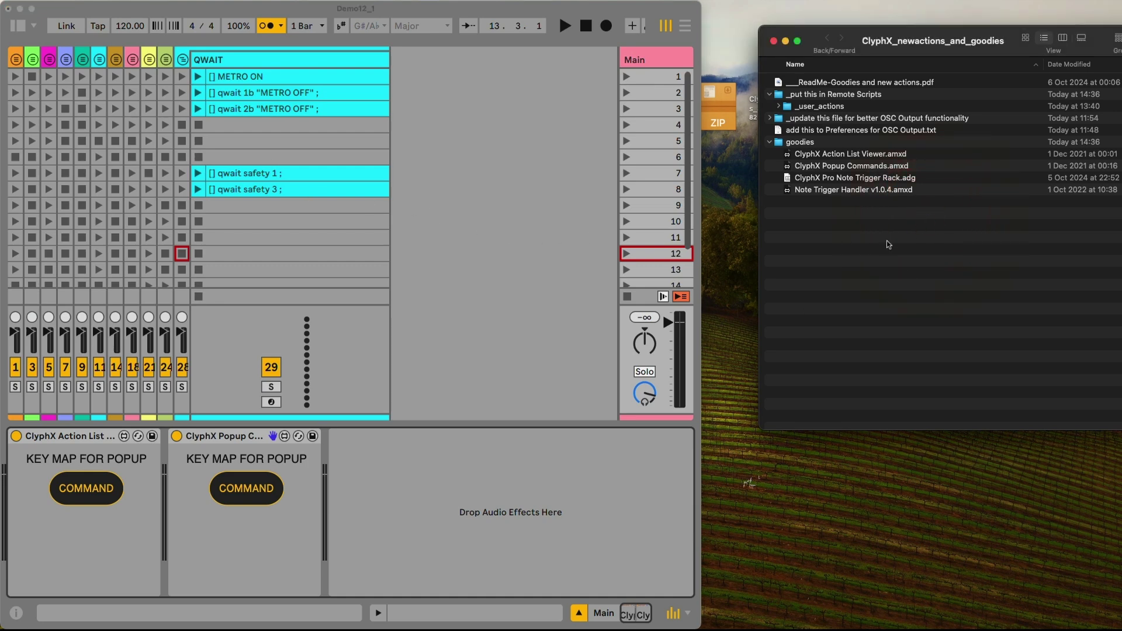